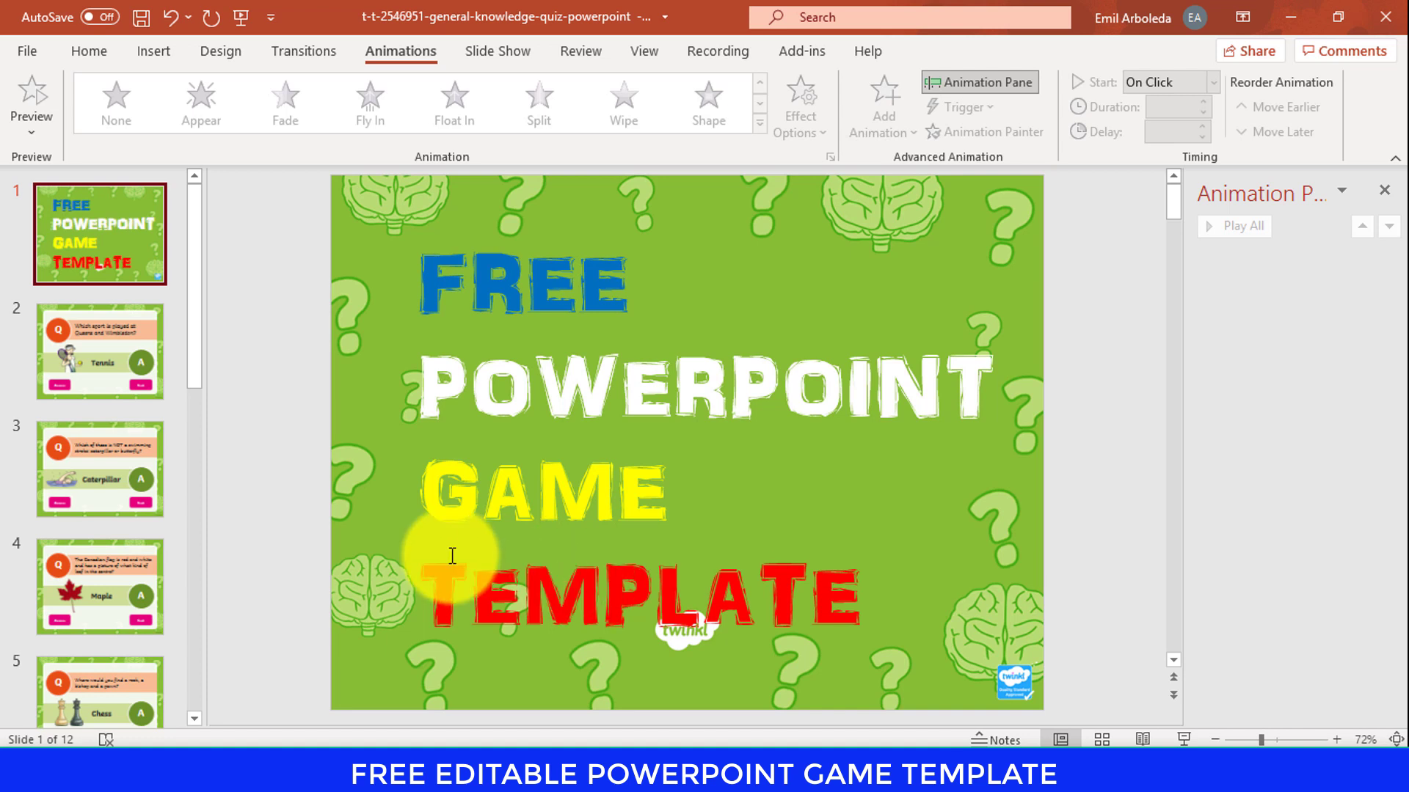
# Open quiz slide 2, the Tennis question, from the slide panel
pyautogui.click(117, 370)
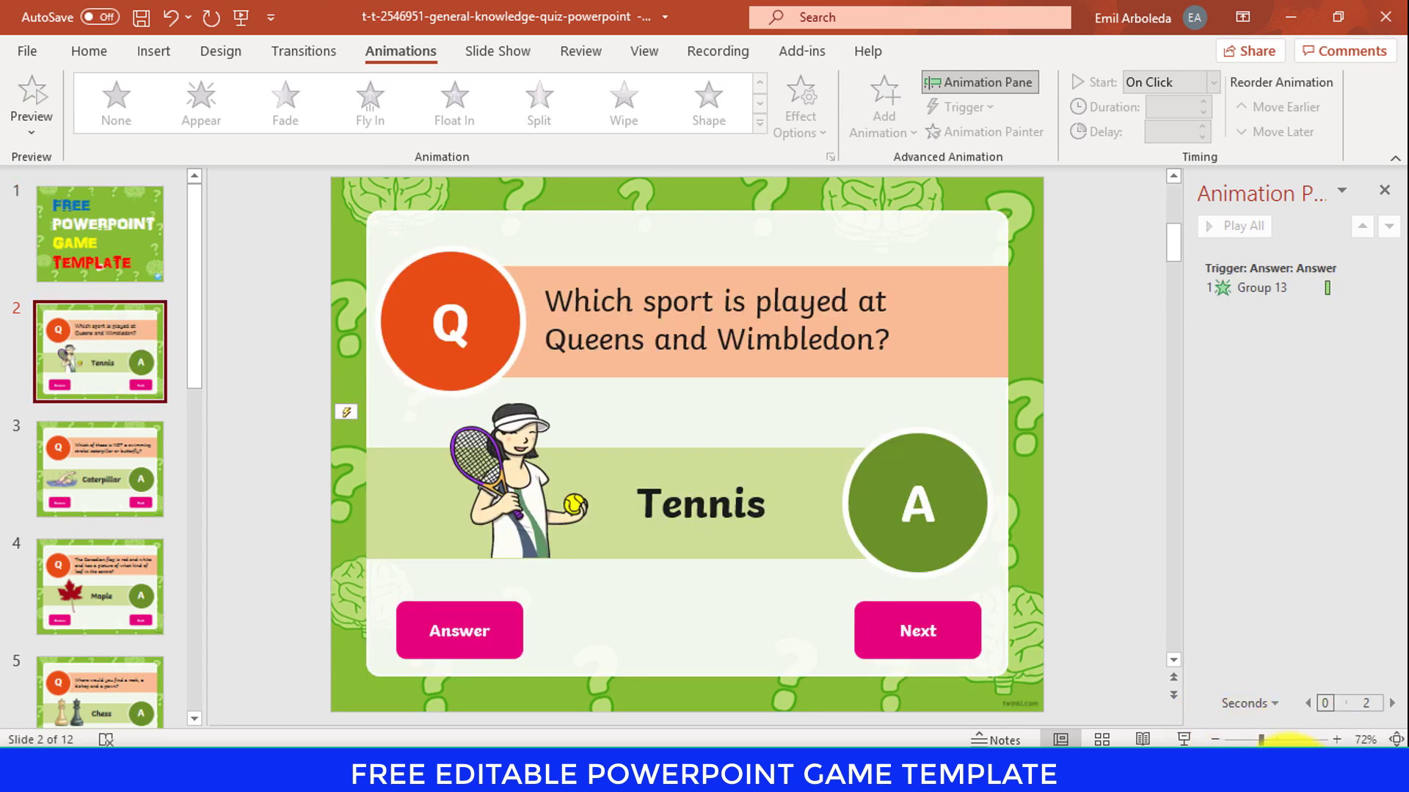
# Play the slideshow from slide 2, revealing the Tennis, Caterpillar and maple leaf answers, exiting at chess
pyautogui.click(1184, 740)
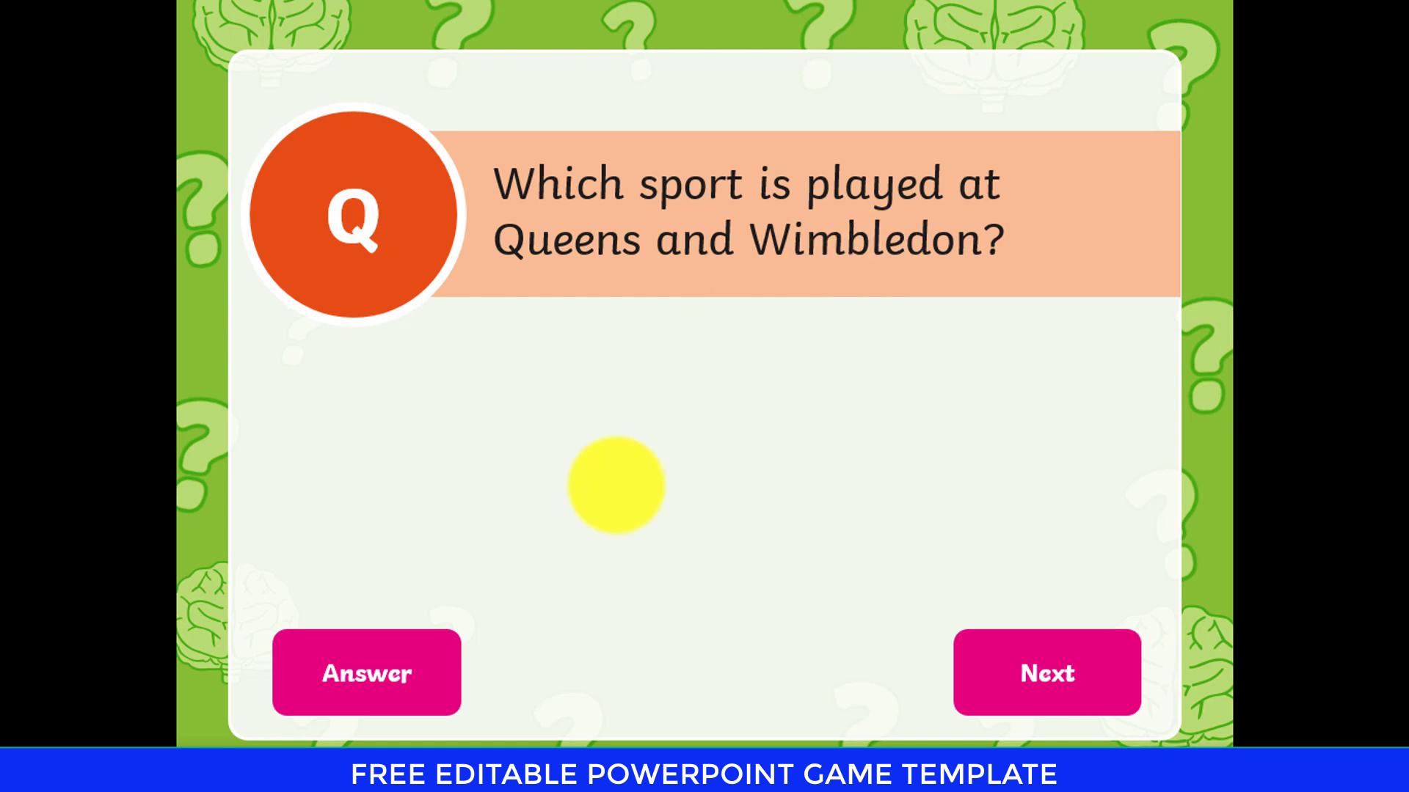
pyautogui.click(403, 687)
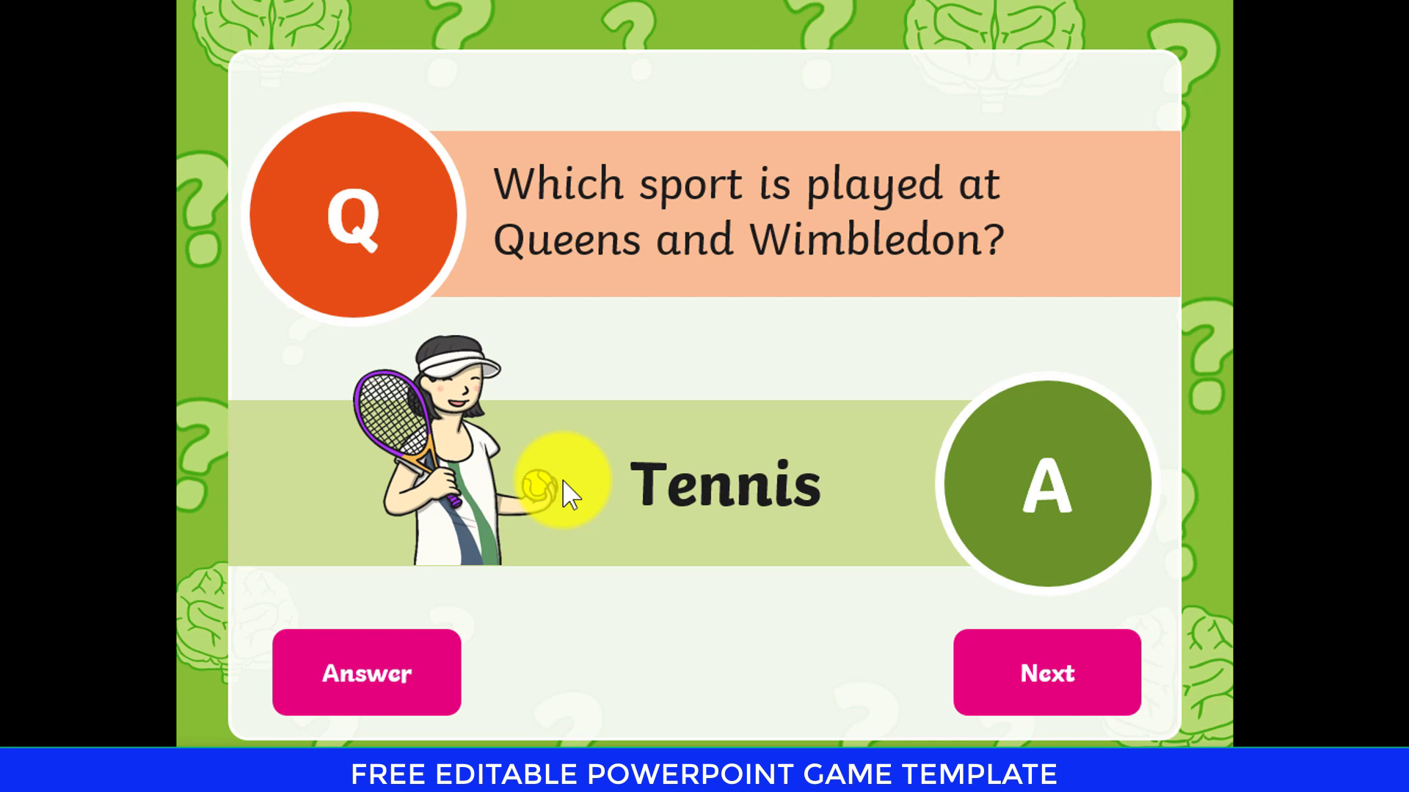
pyautogui.click(1073, 694)
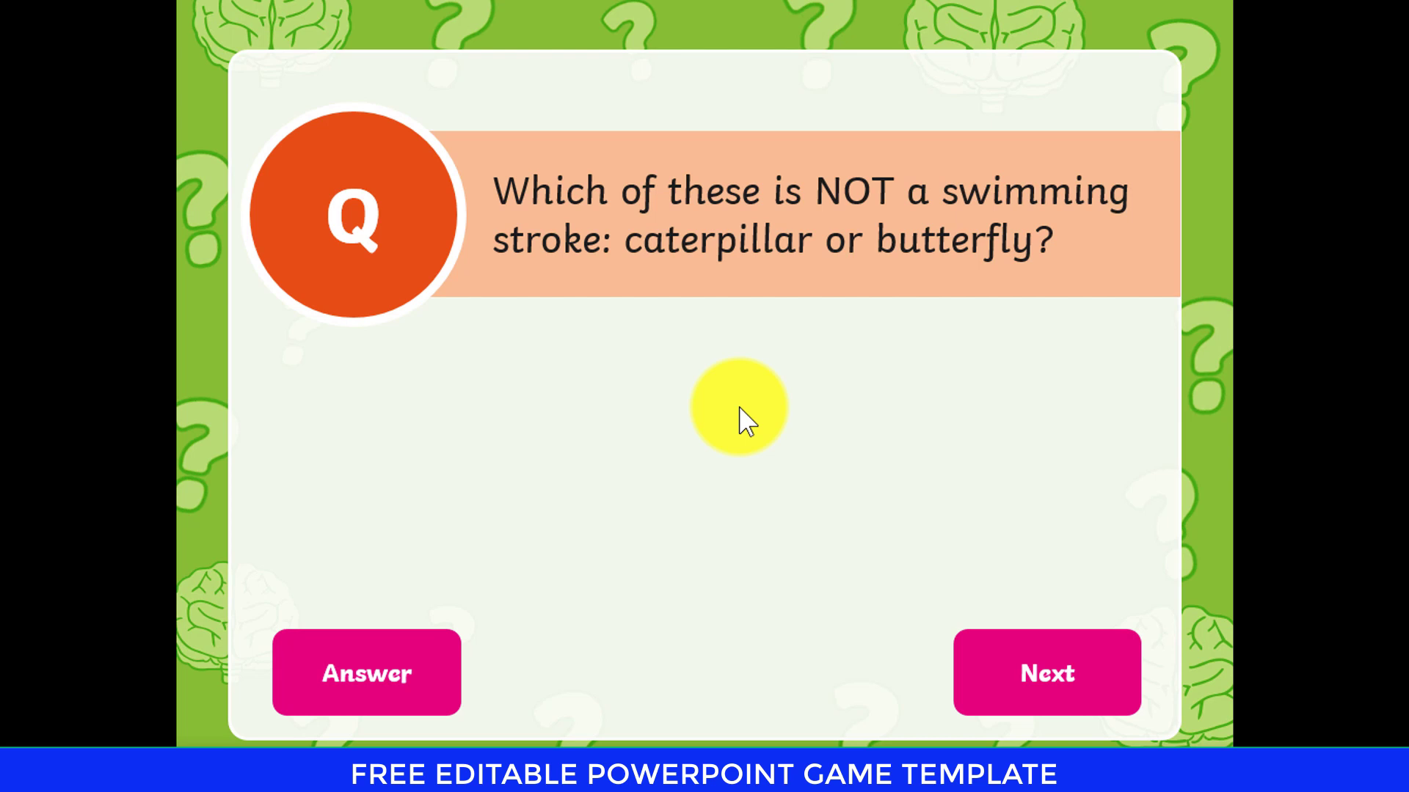
pyautogui.click(427, 693)
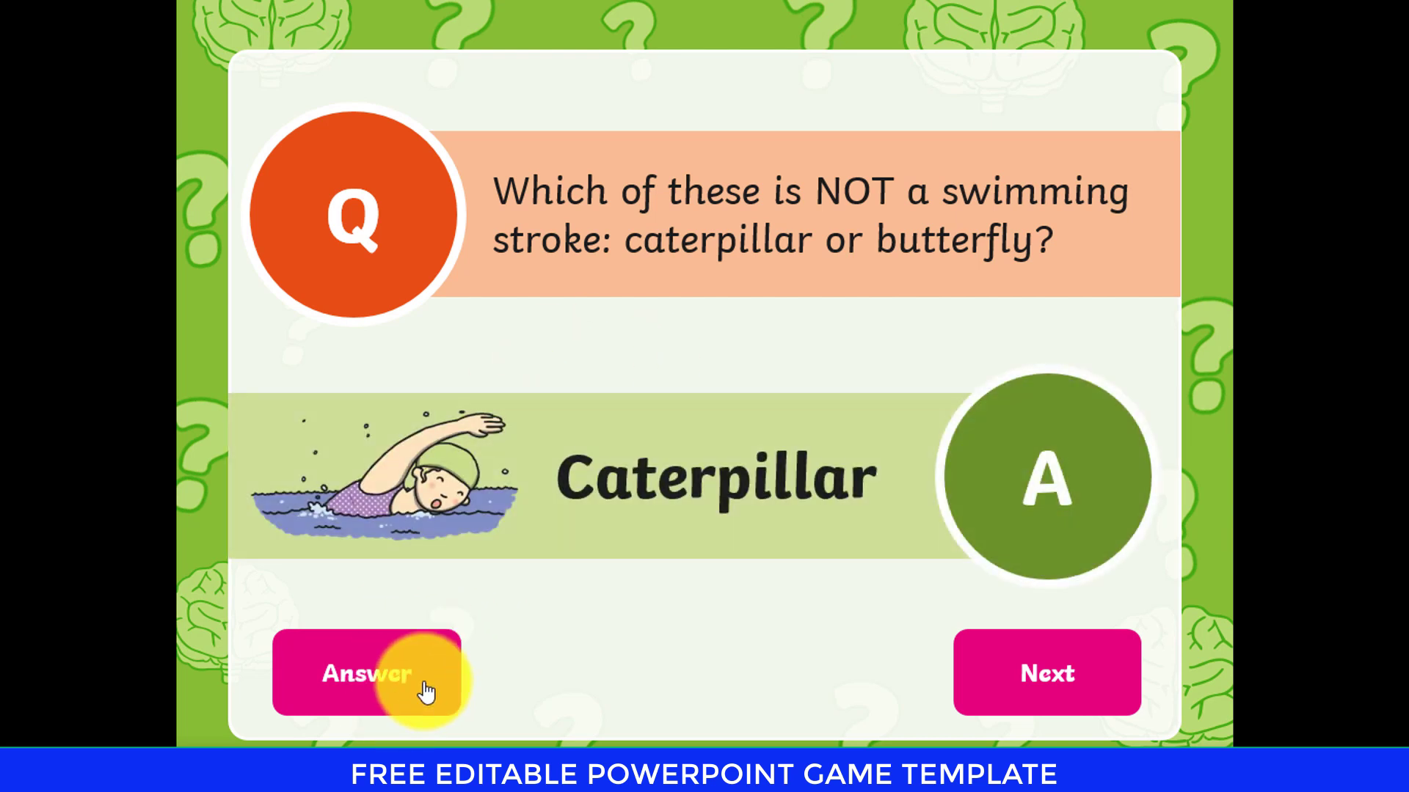
pyautogui.click(1063, 671)
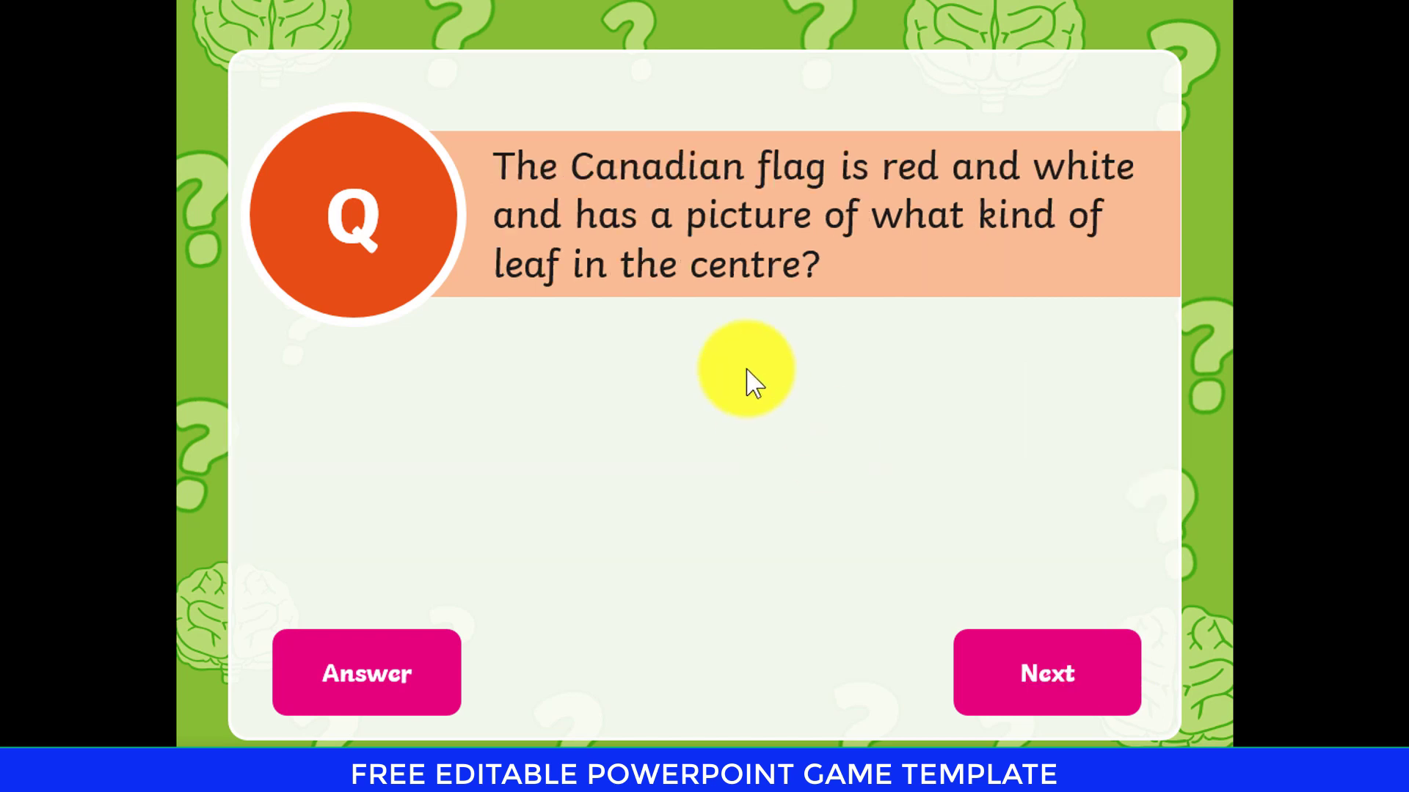
pyautogui.click(405, 693)
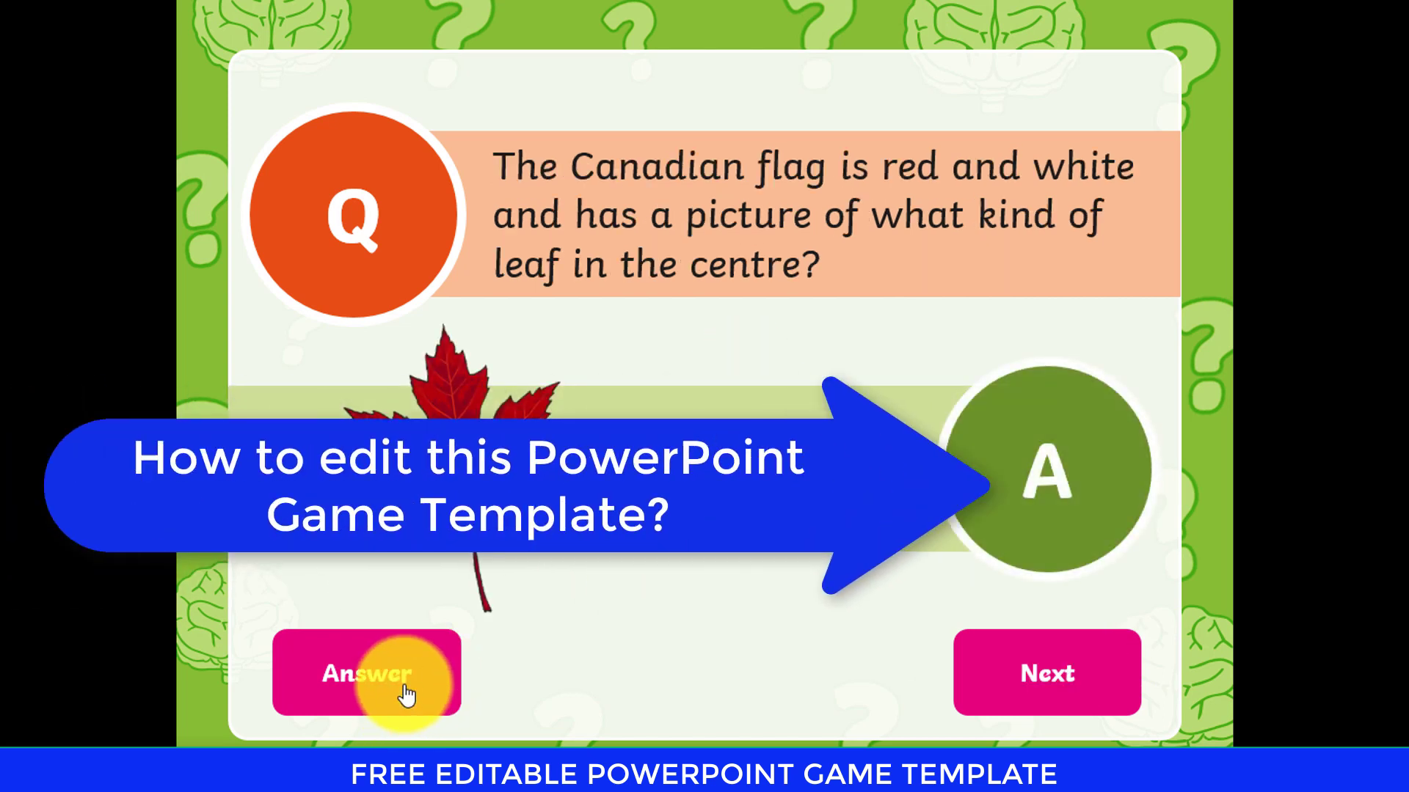
pyautogui.click(1084, 676)
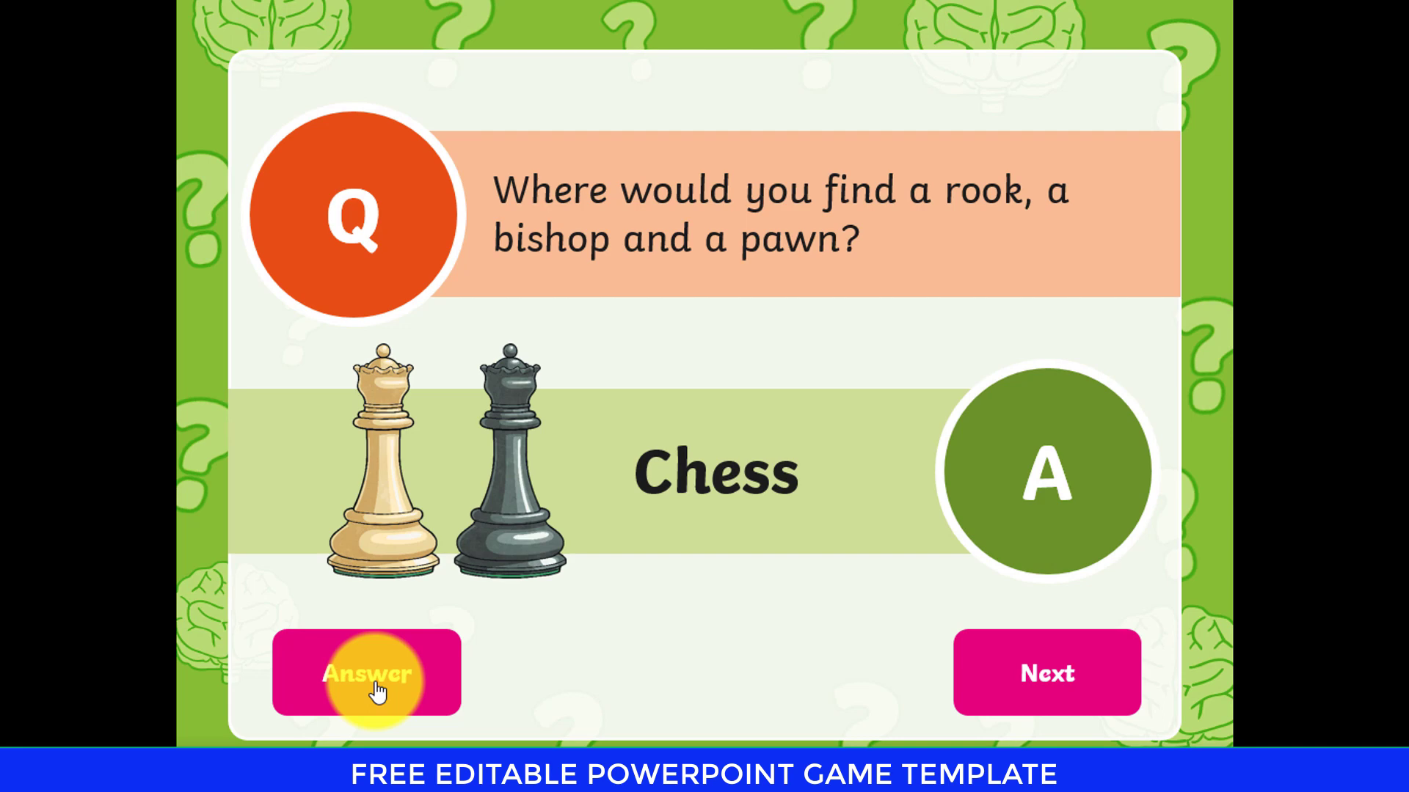
pyautogui.press('Escape')
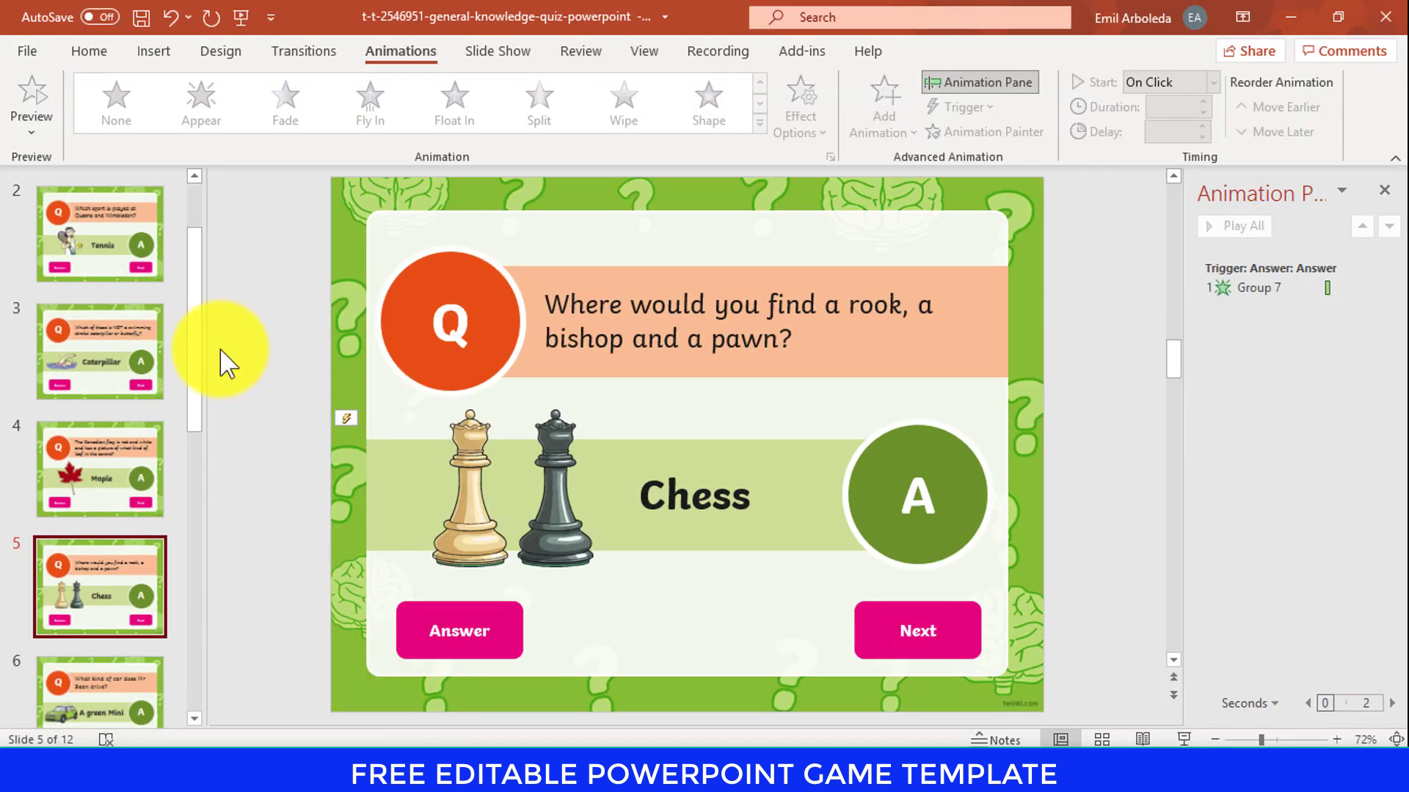
# Replace slide 2's tennis question with 'What is the center of the Solar System'
pyautogui.scroll(3, 209, 321)
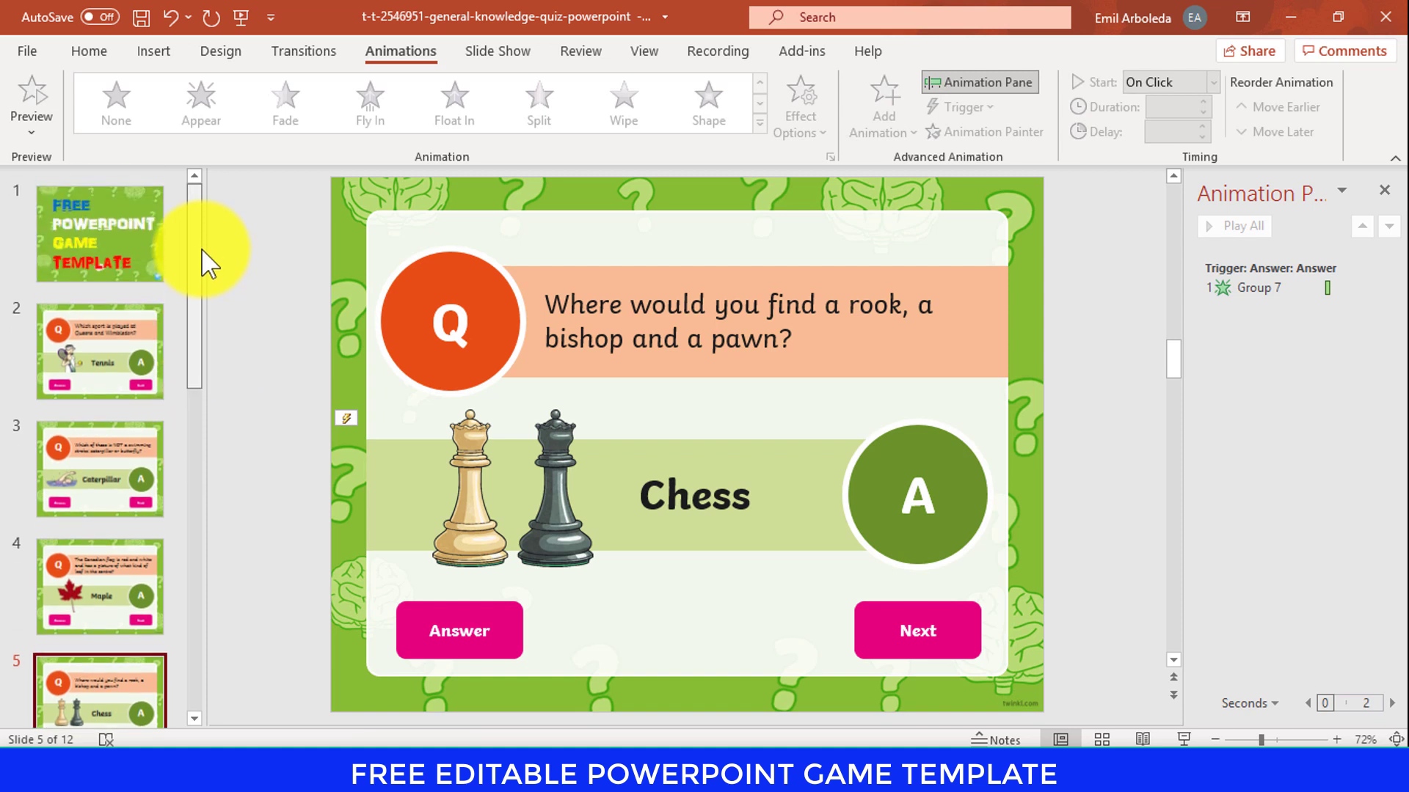
pyautogui.click(120, 350)
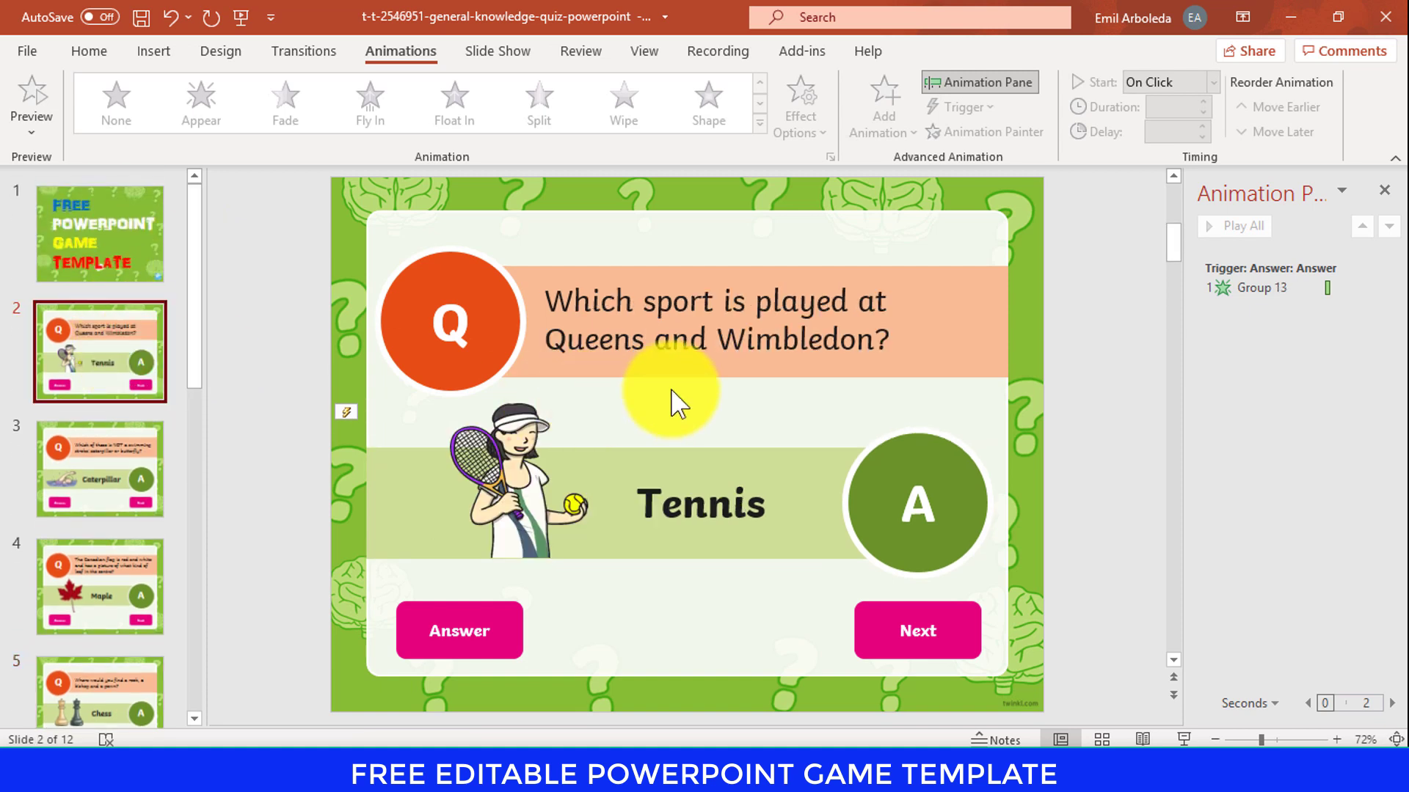
pyautogui.click(798, 341)
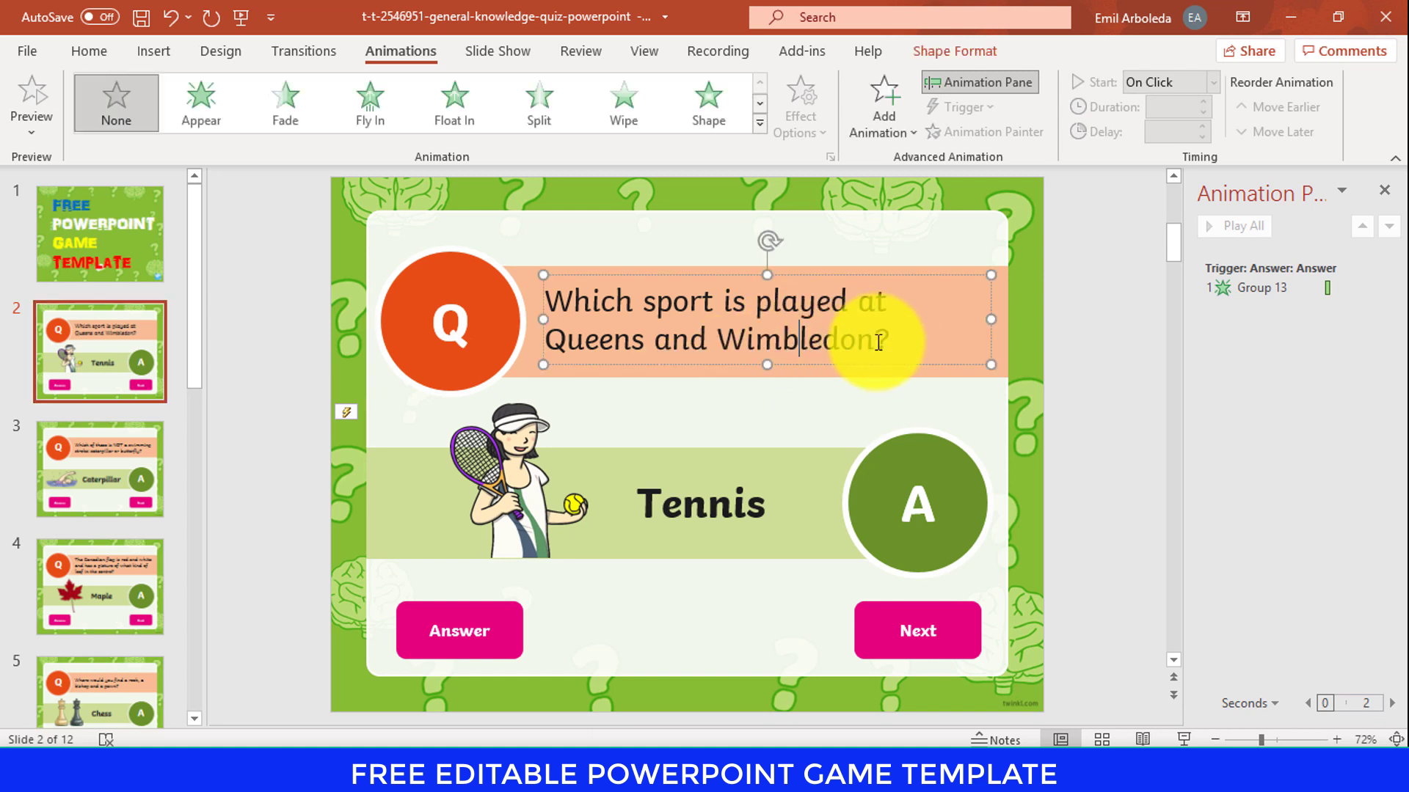
pyautogui.moveTo(873, 341); pyautogui.dragTo(604, 293)
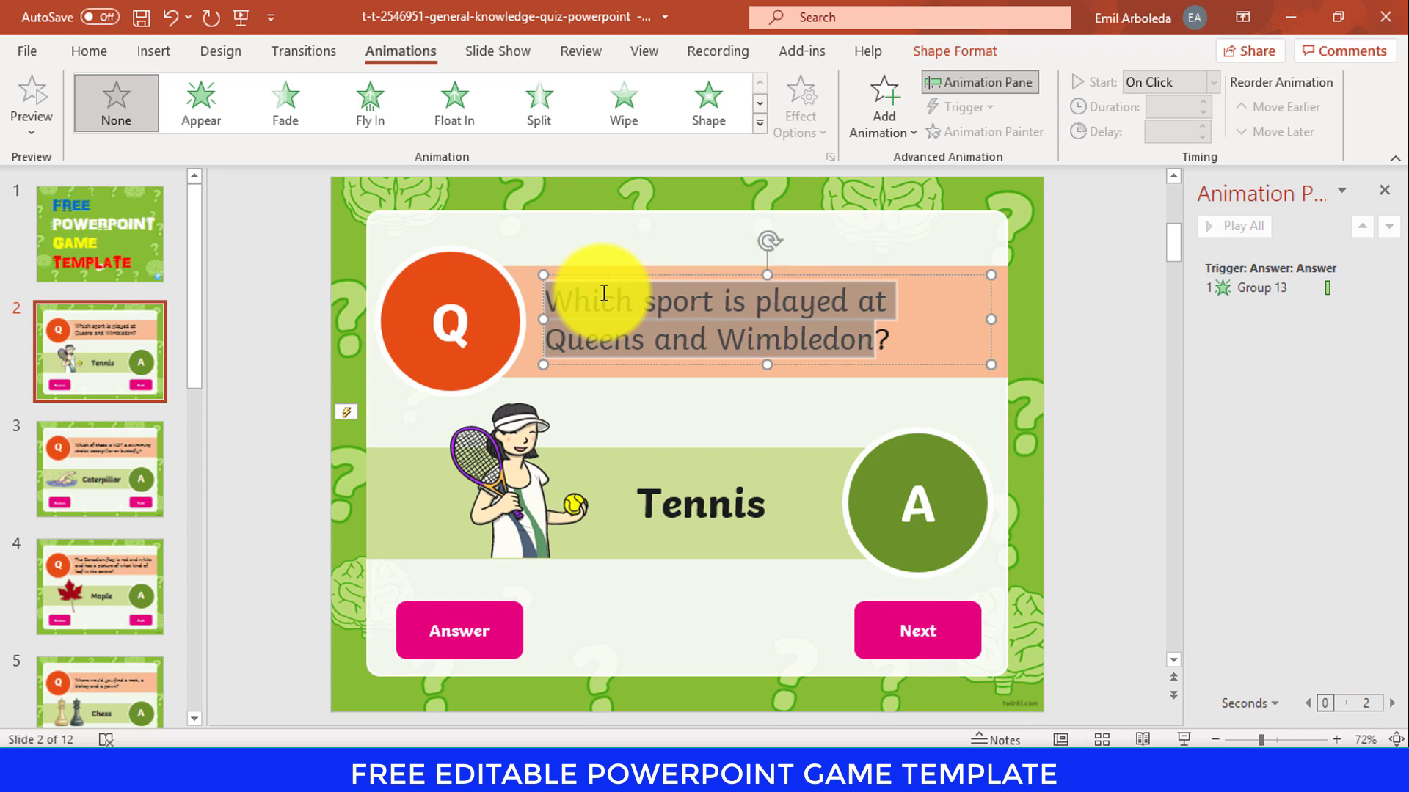
pyautogui.write('What is')
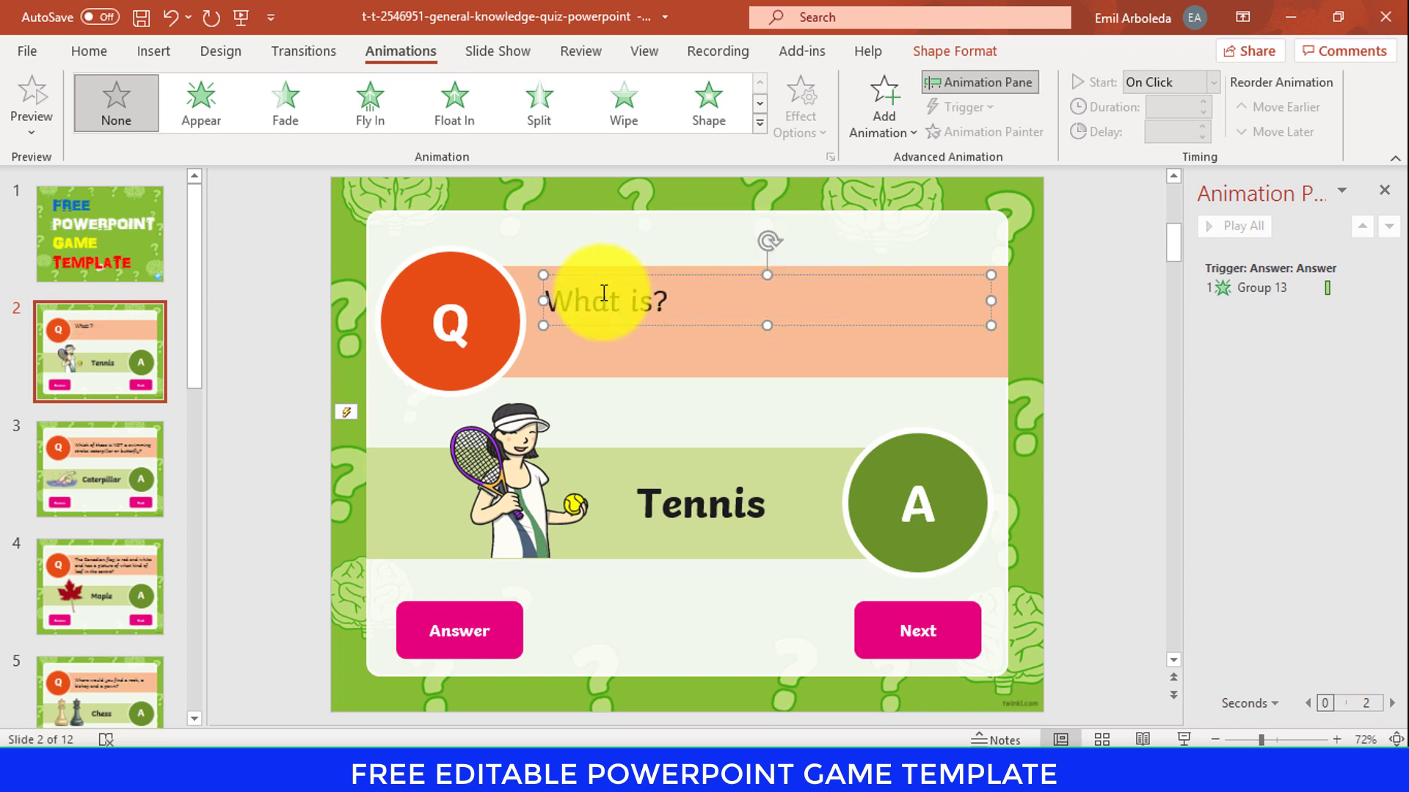
pyautogui.write(' the ')
pyautogui.write('center o')
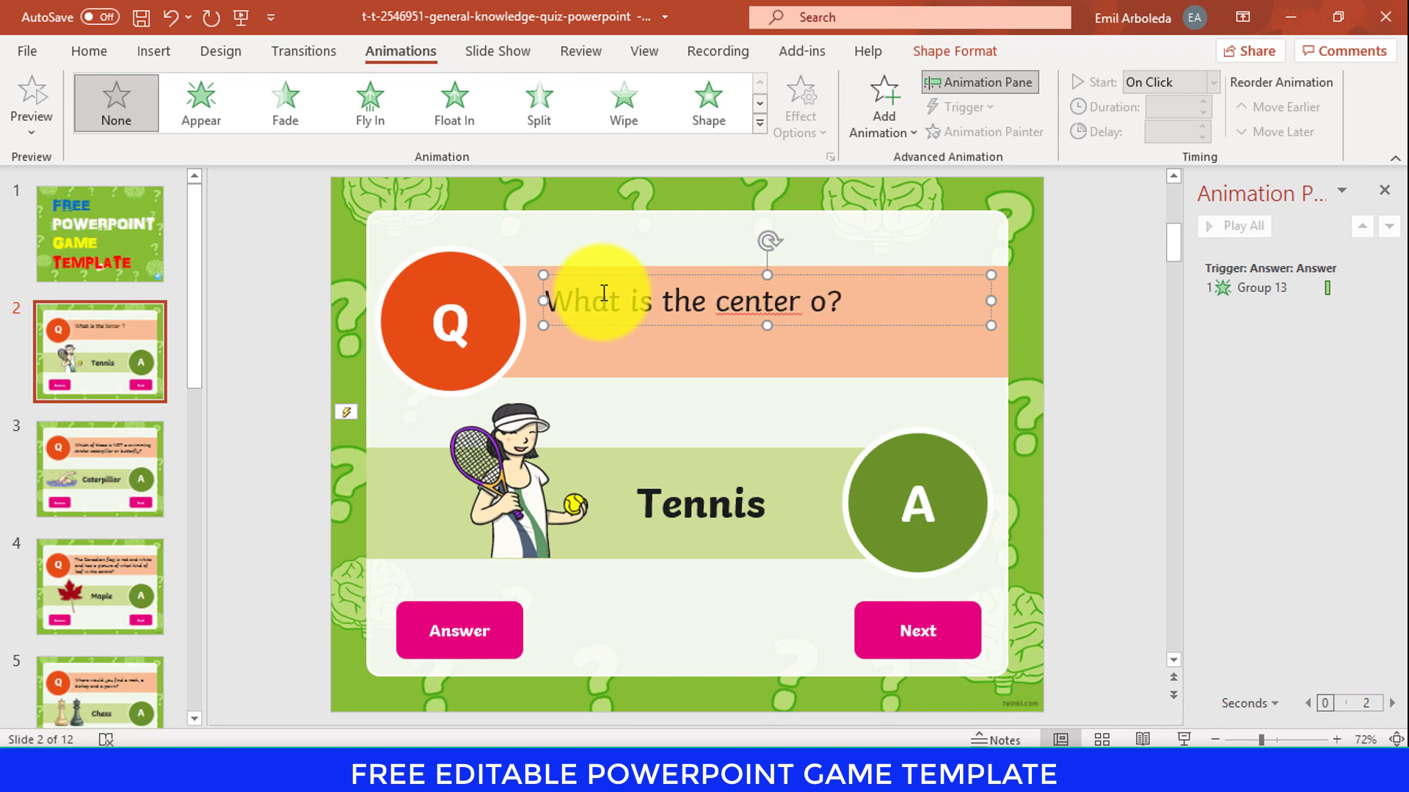
pyautogui.write('f the ')
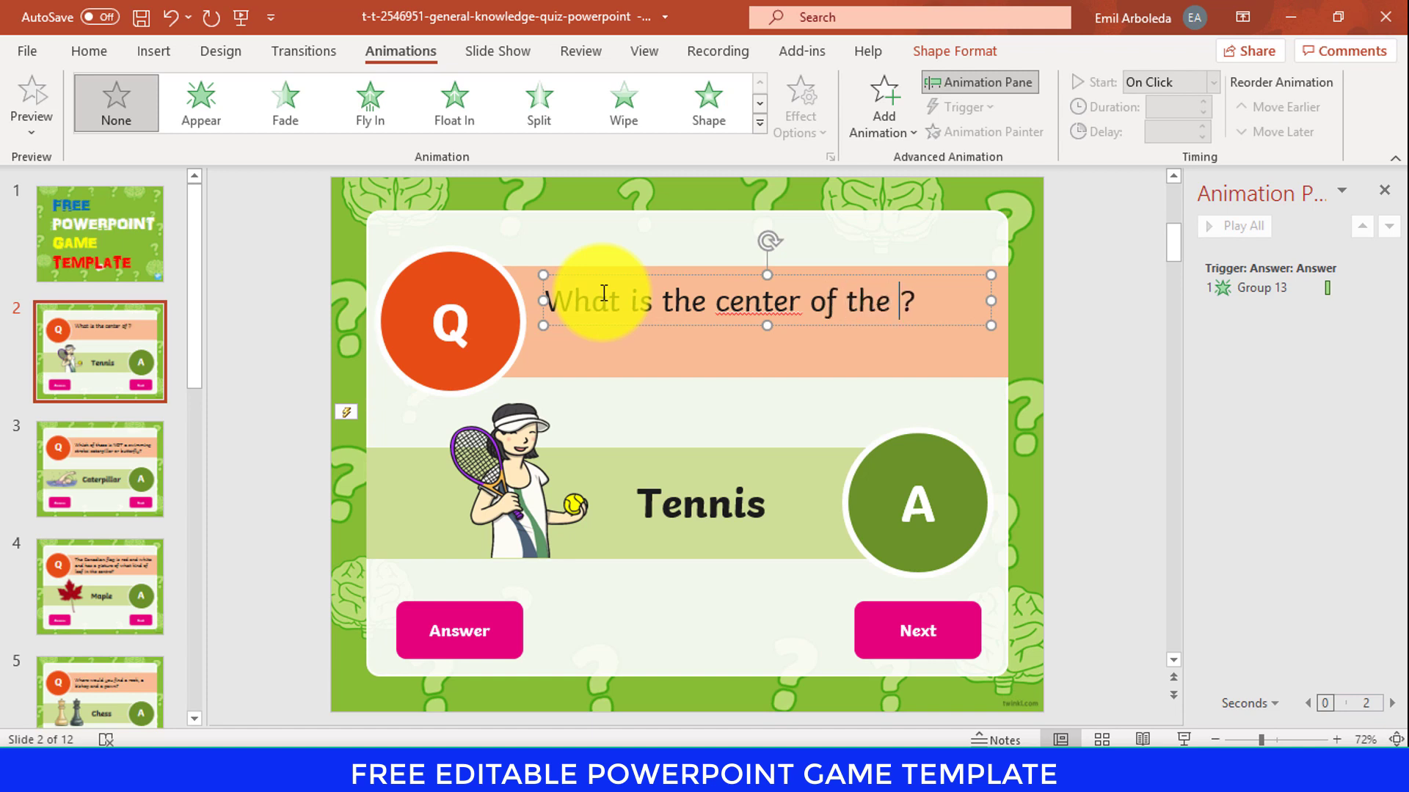
pyautogui.write('Sola')
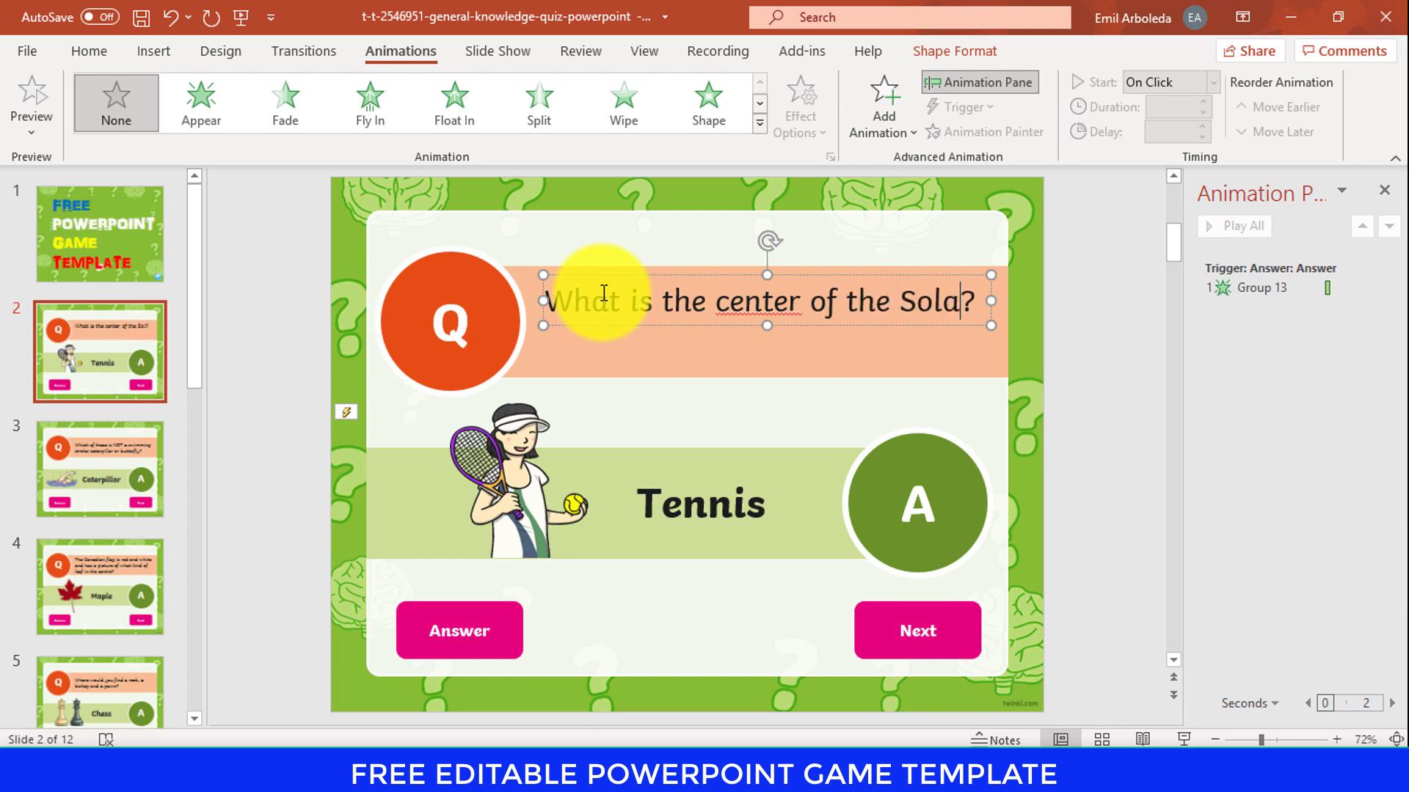
pyautogui.write('r Syste')
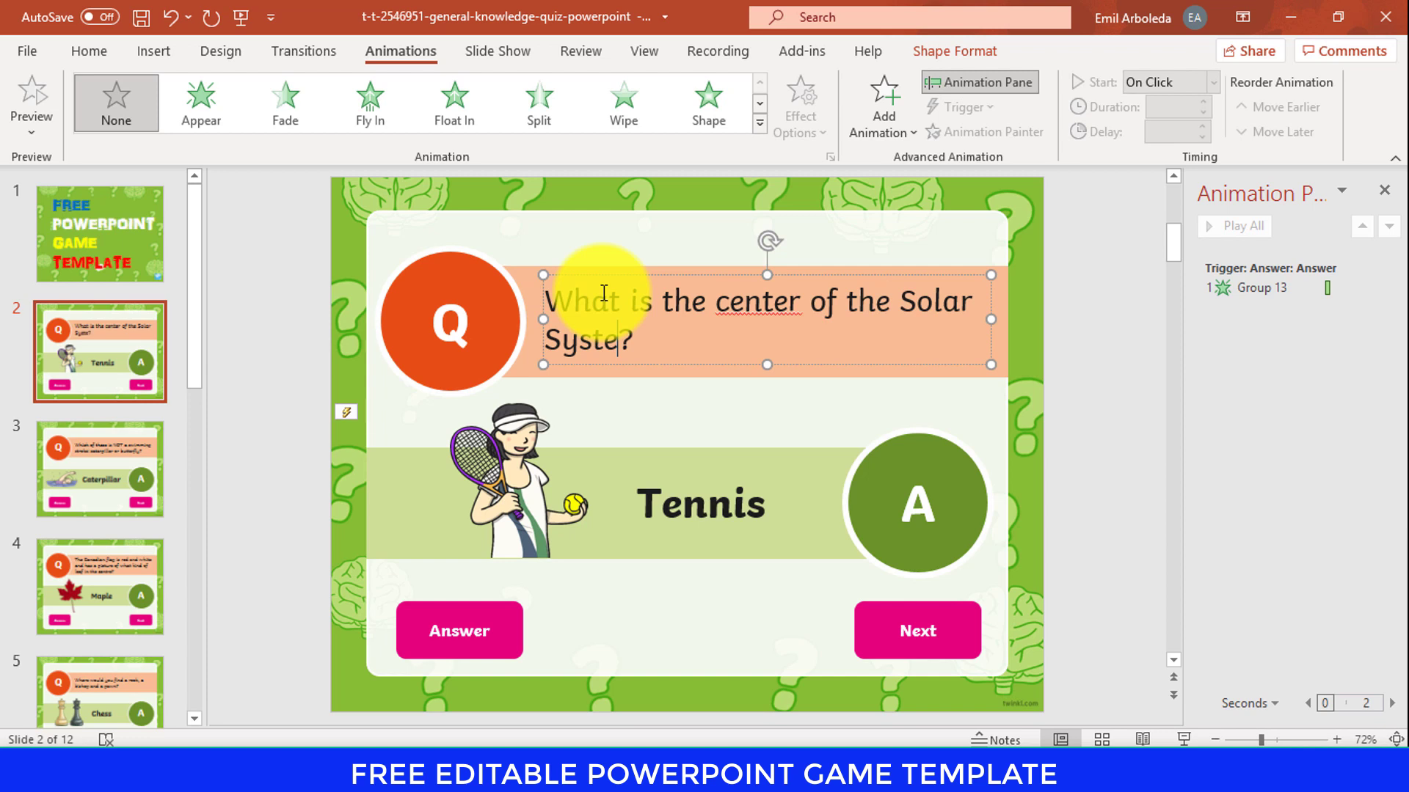
pyautogui.write('m')
# Delete the tennis player picture from slide 2's answer group
pyautogui.click(529, 437)
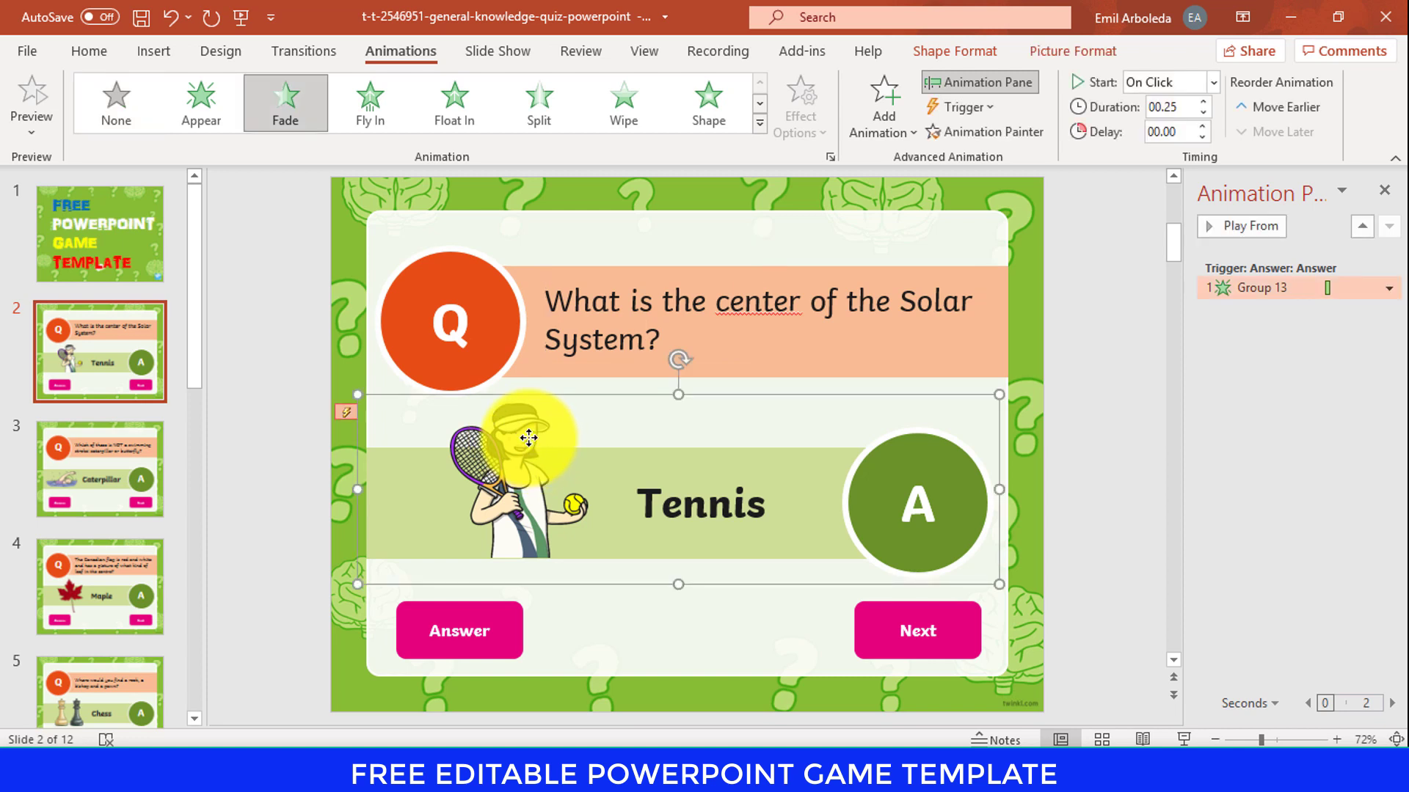
pyautogui.click(515, 443)
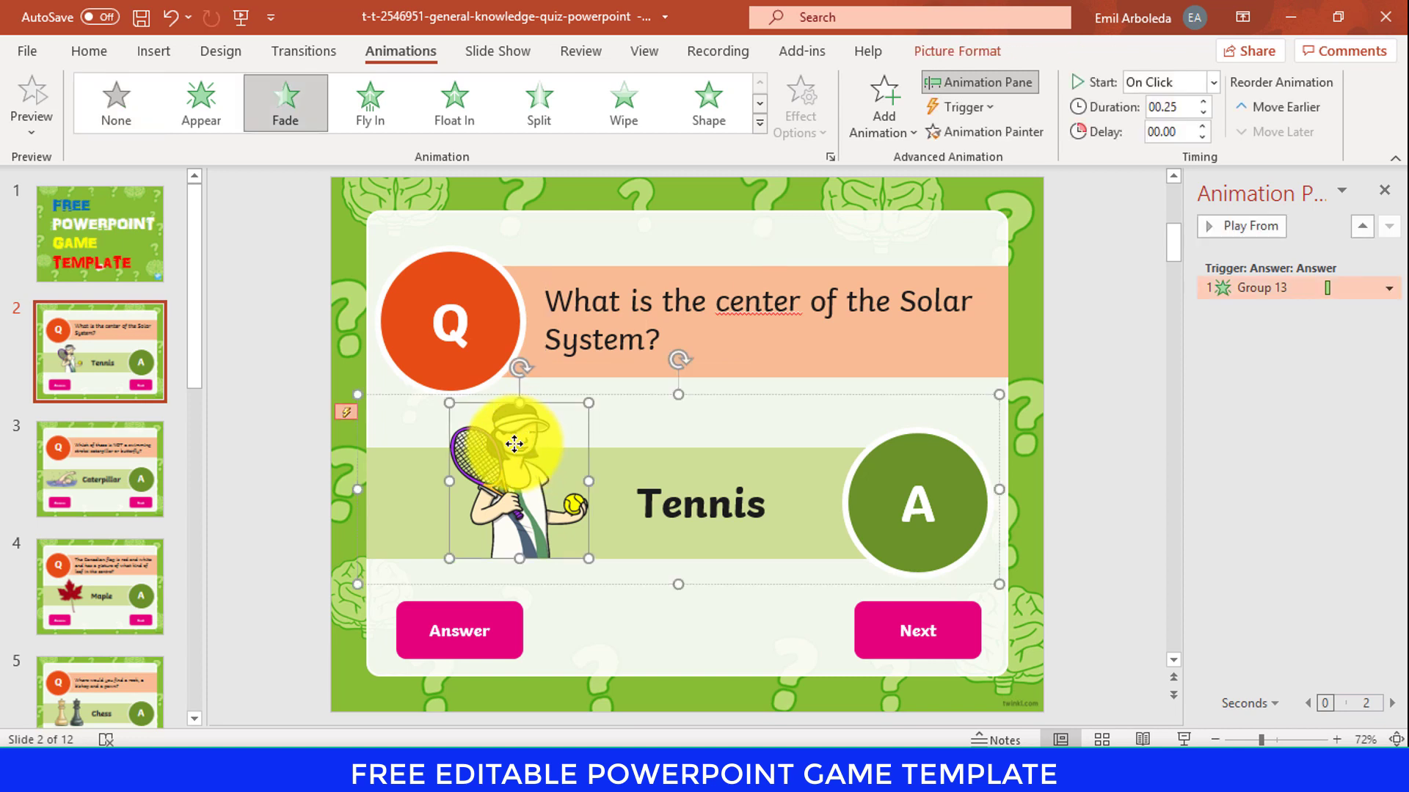
pyautogui.press('Delete')
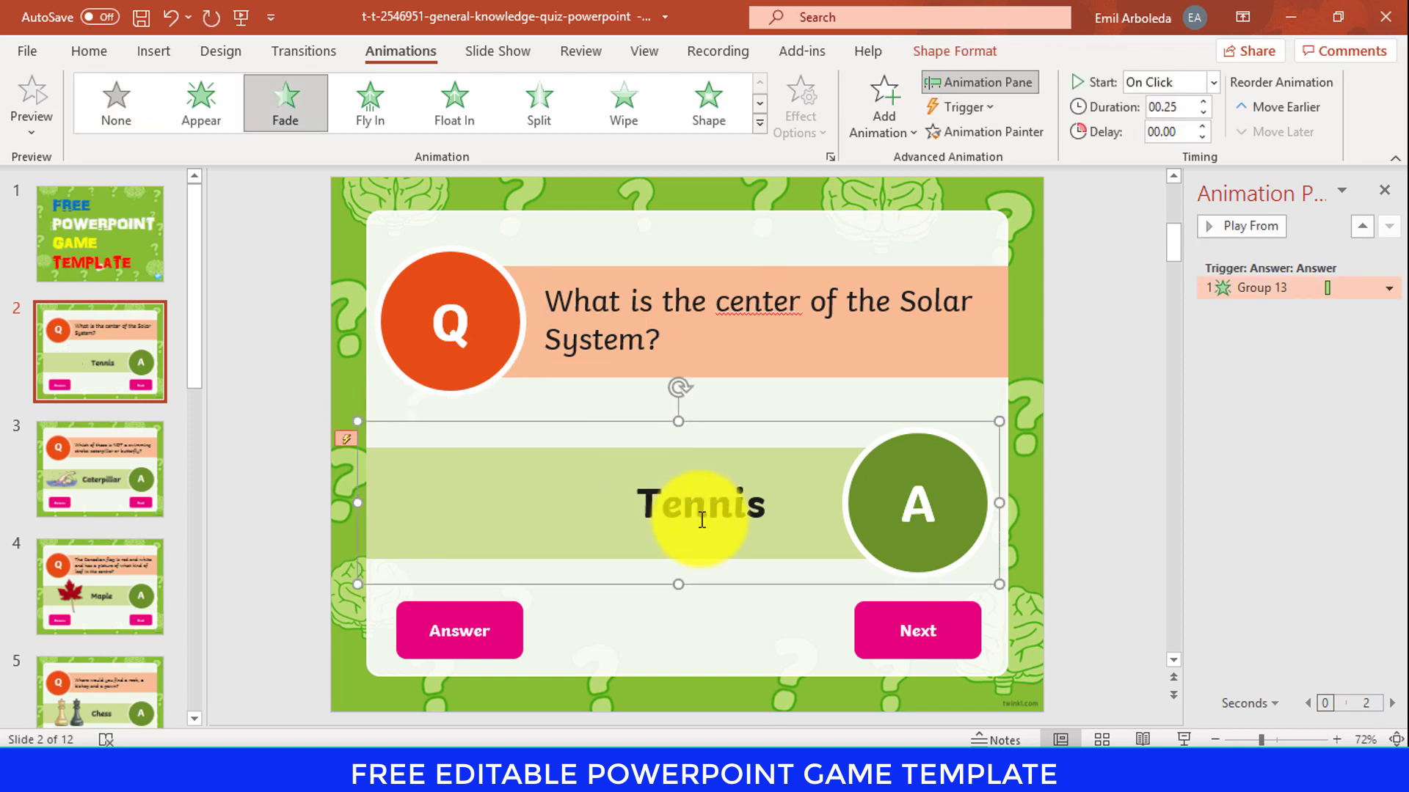
# Change the answer text from 'Tennis' to 'Sun'
pyautogui.click(707, 505)
pyautogui.click(761, 508)
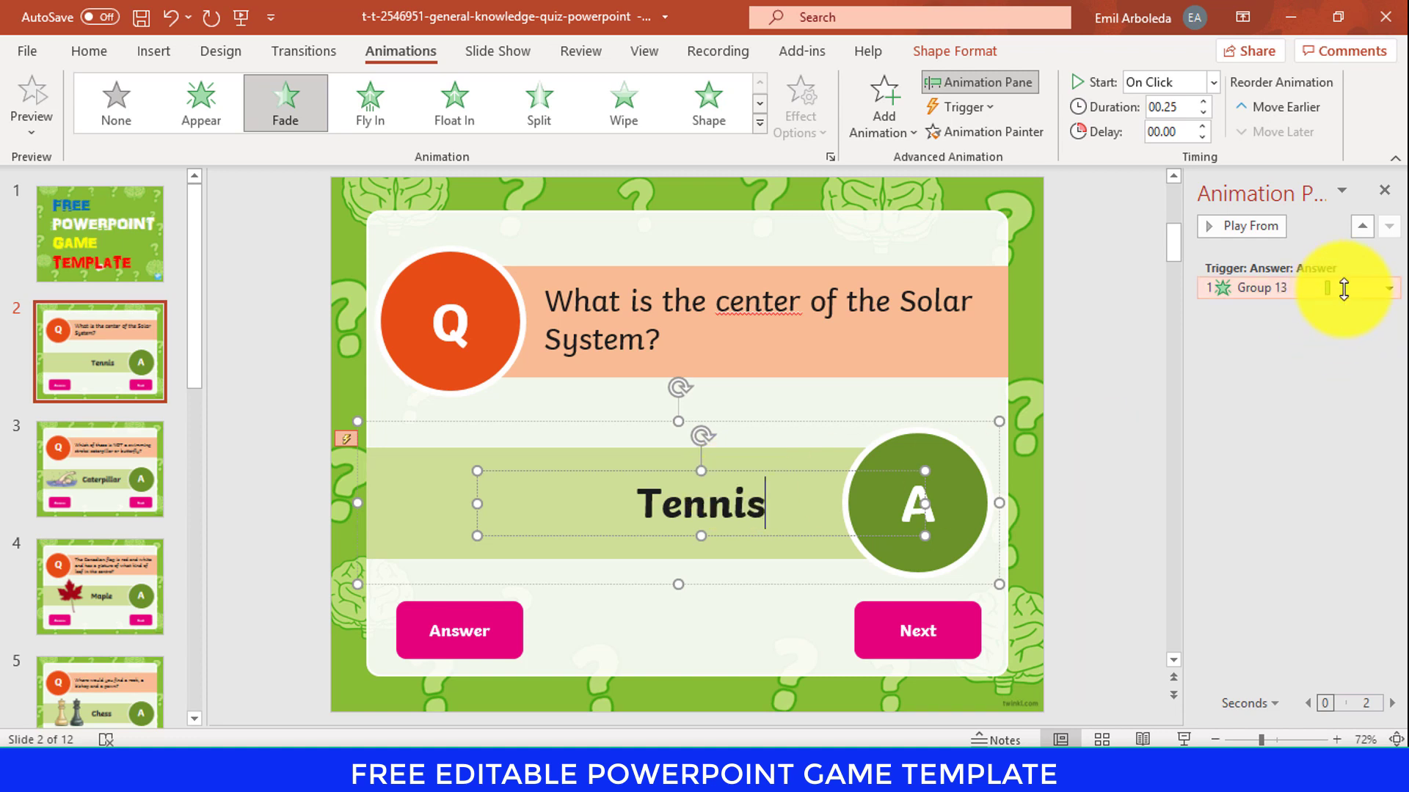
pyautogui.click(1389, 289)
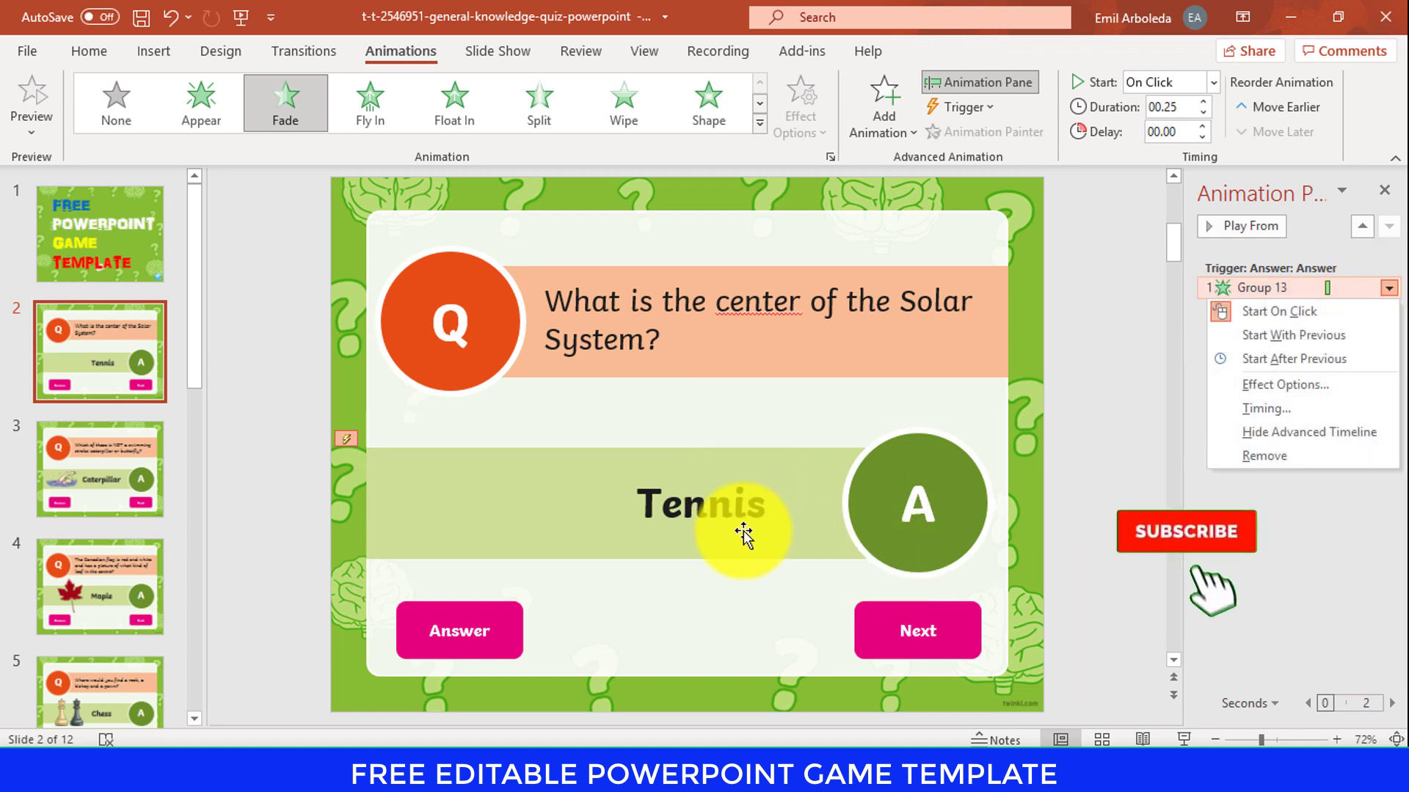
pyautogui.click(765, 506)
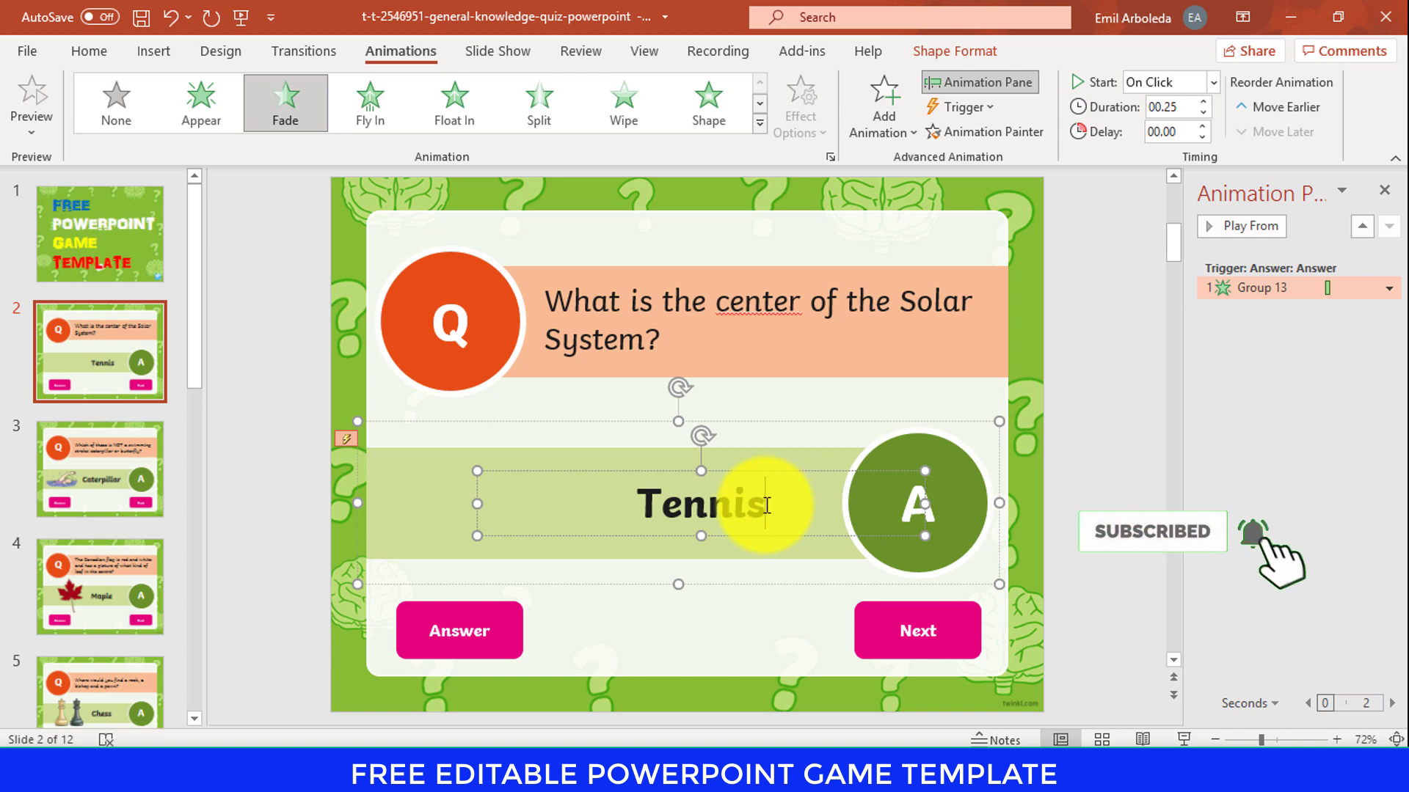
pyautogui.moveTo(766, 507); pyautogui.dragTo(671, 504)
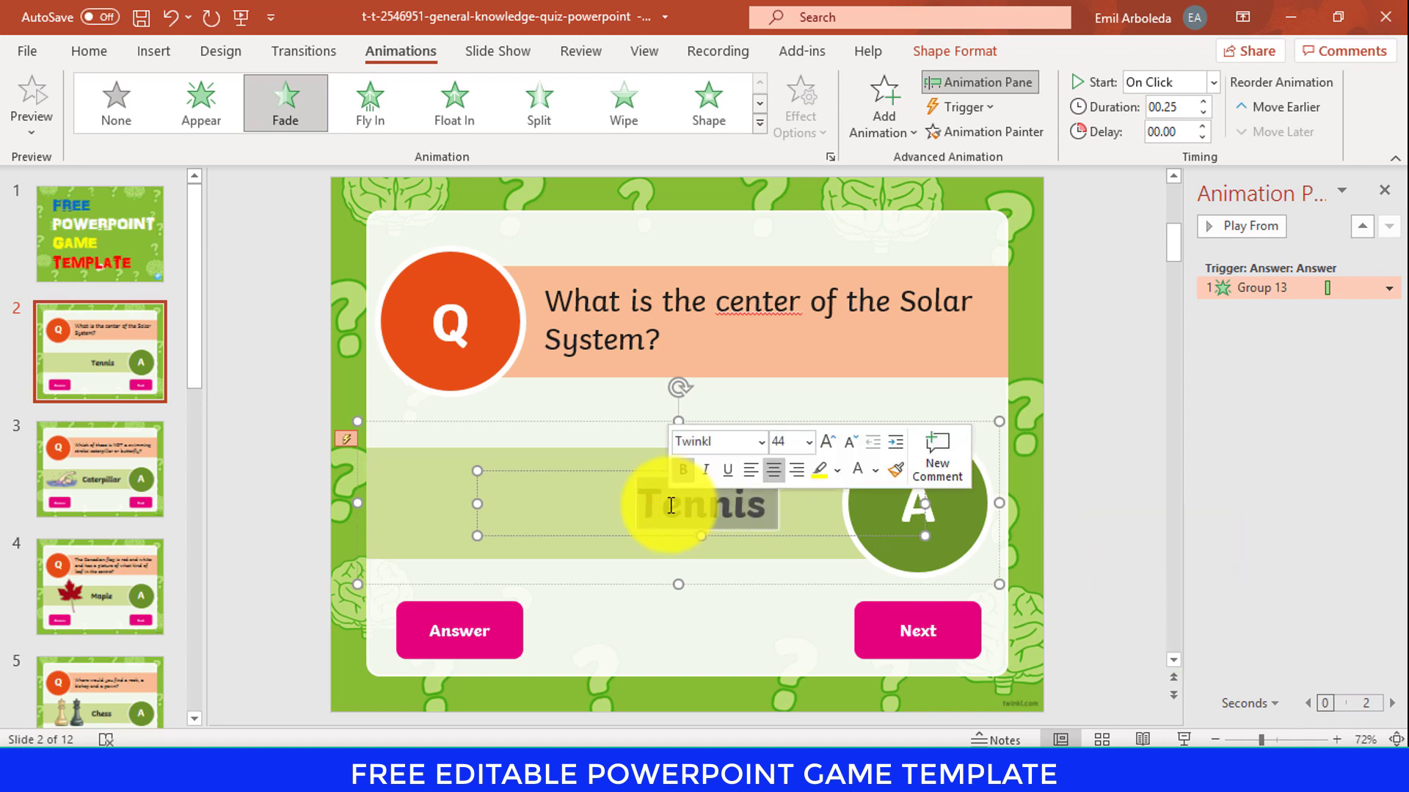
pyautogui.write('Su')
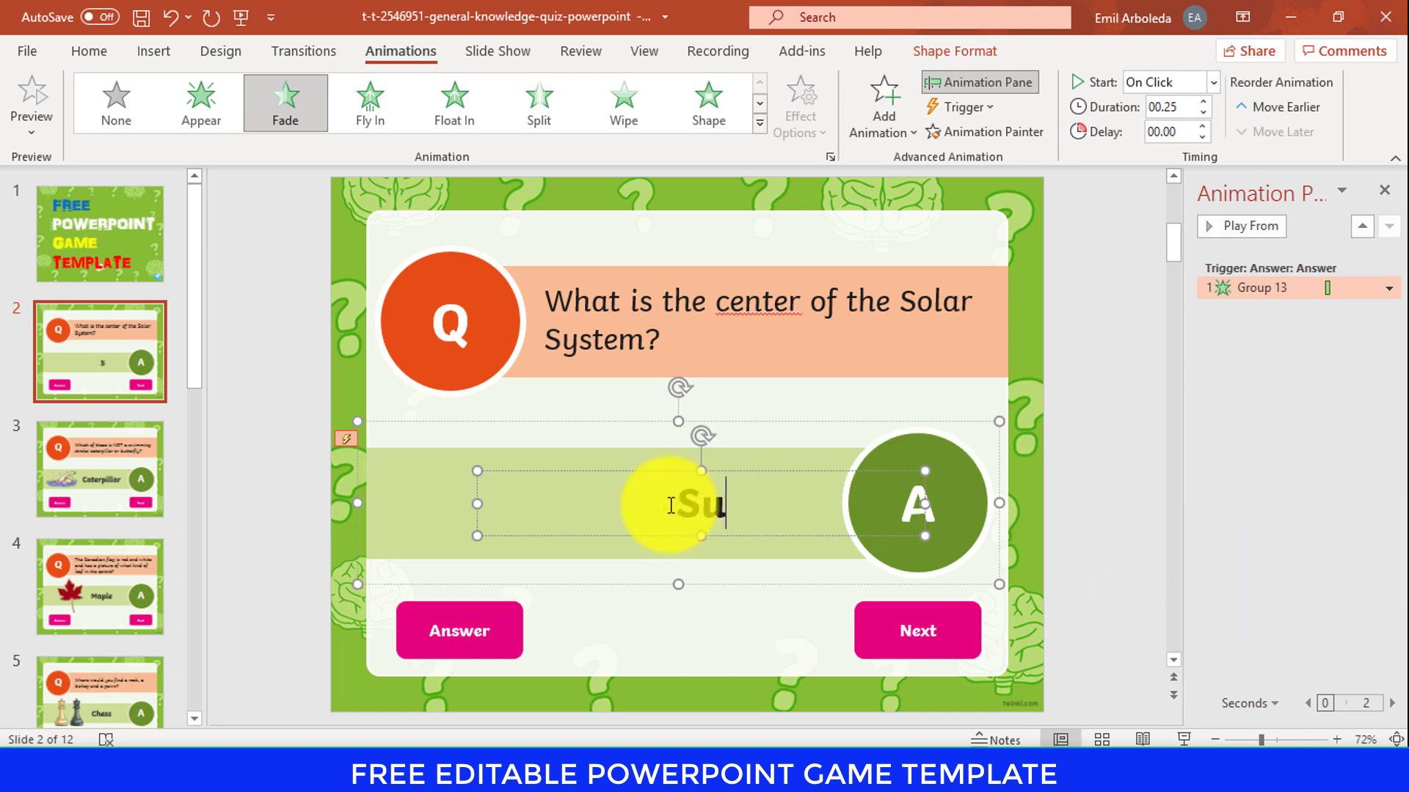
pyautogui.write('n')
pyautogui.click(799, 408)
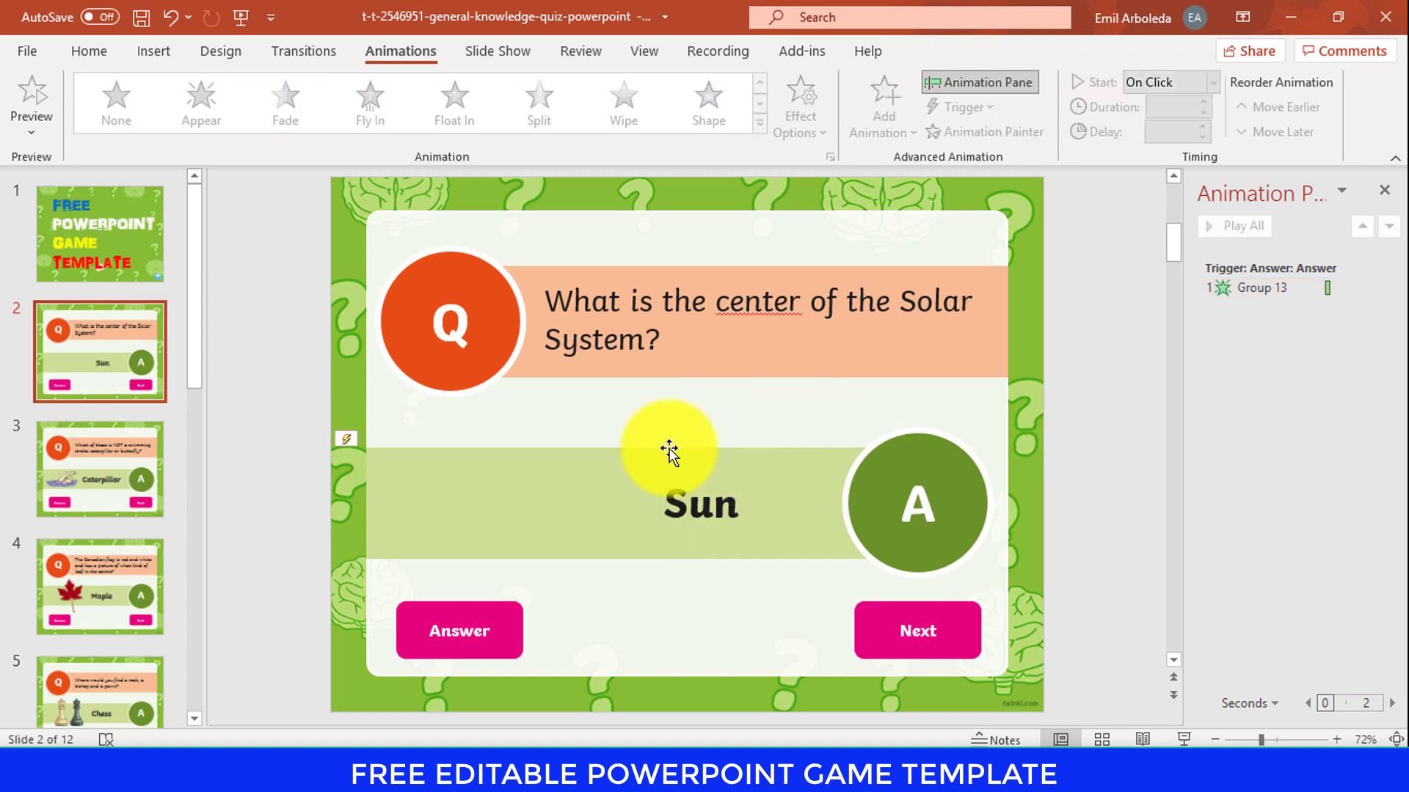
# Insert the Desktop image 'preview', a cartoon sun, onto slide 2 from this device
pyautogui.click(154, 53)
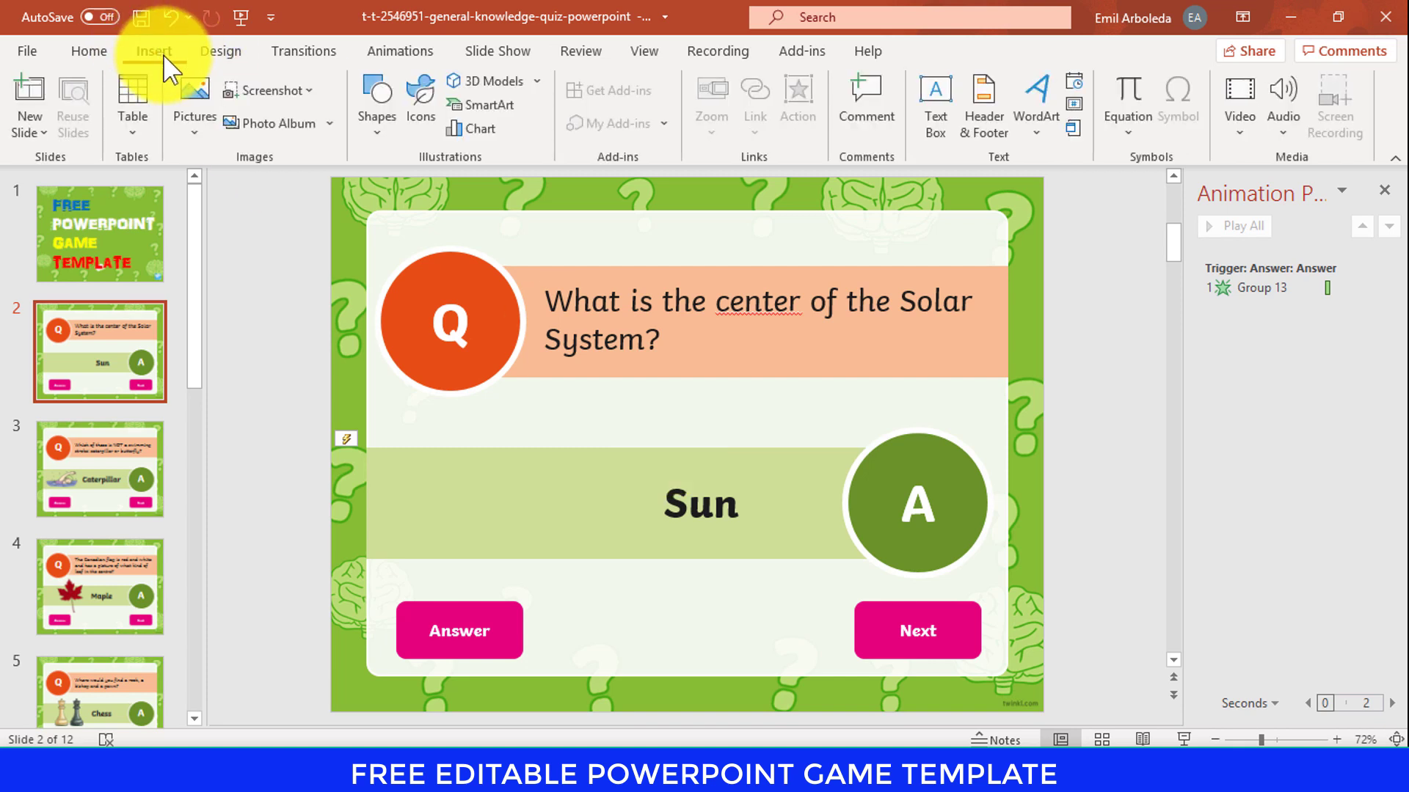
pyautogui.click(201, 129)
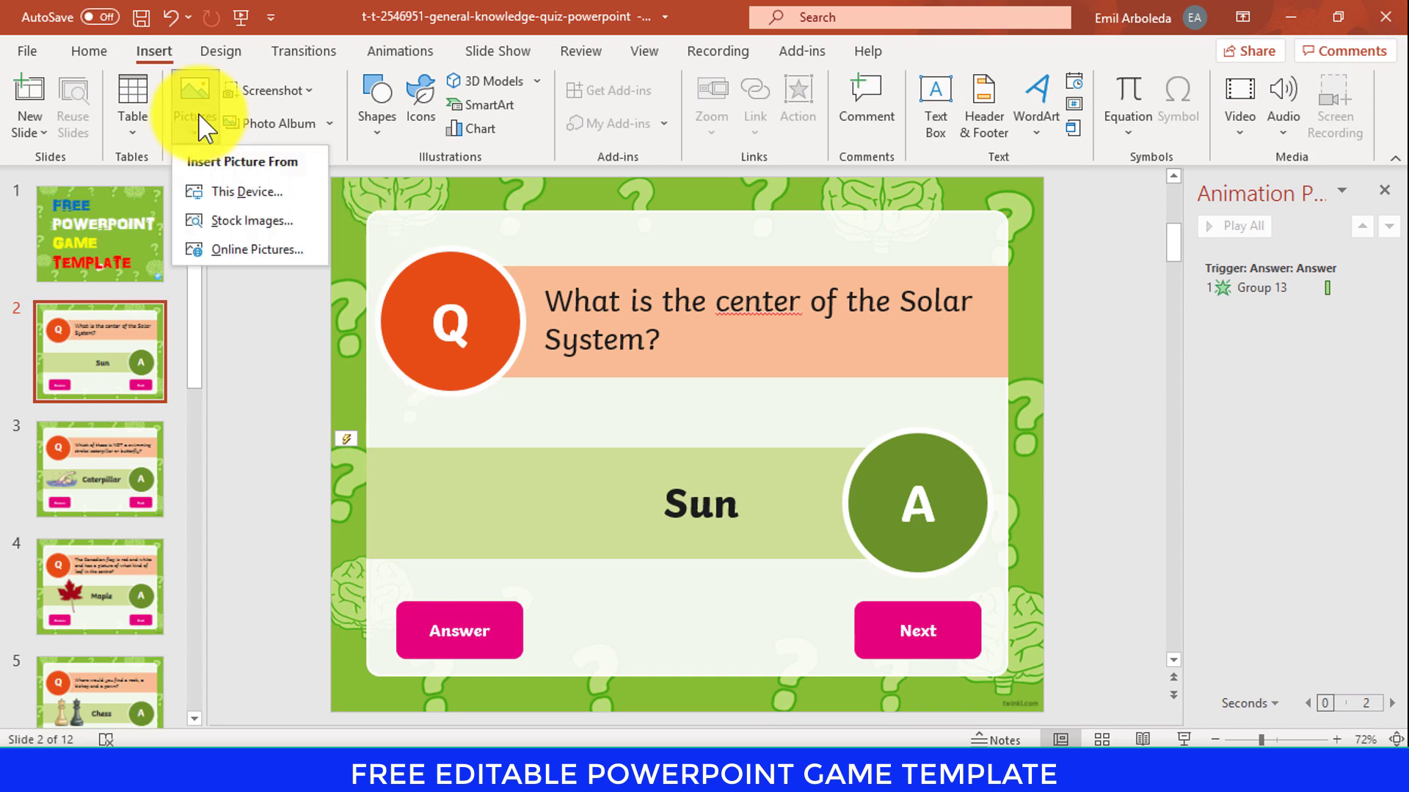
pyautogui.click(237, 191)
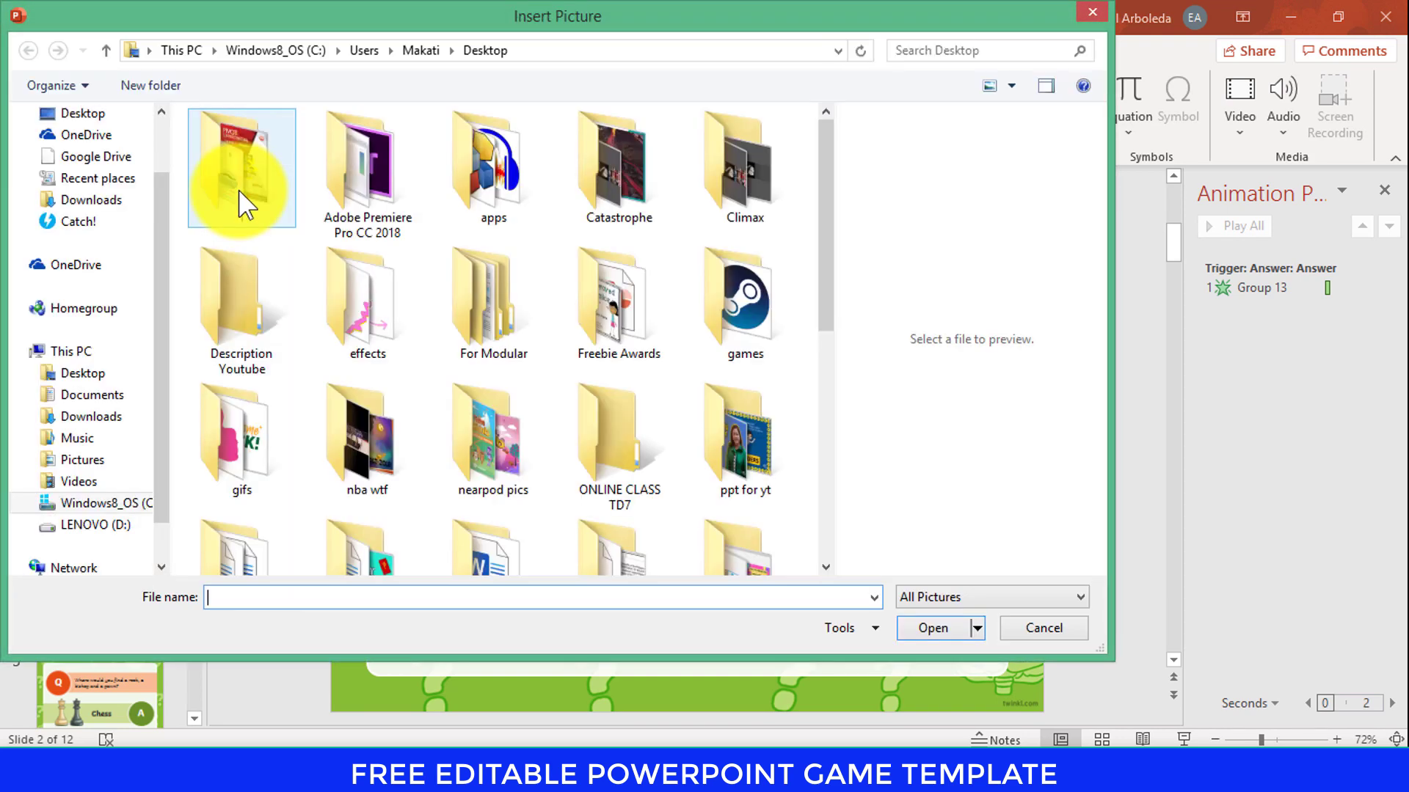
pyautogui.click(93, 117)
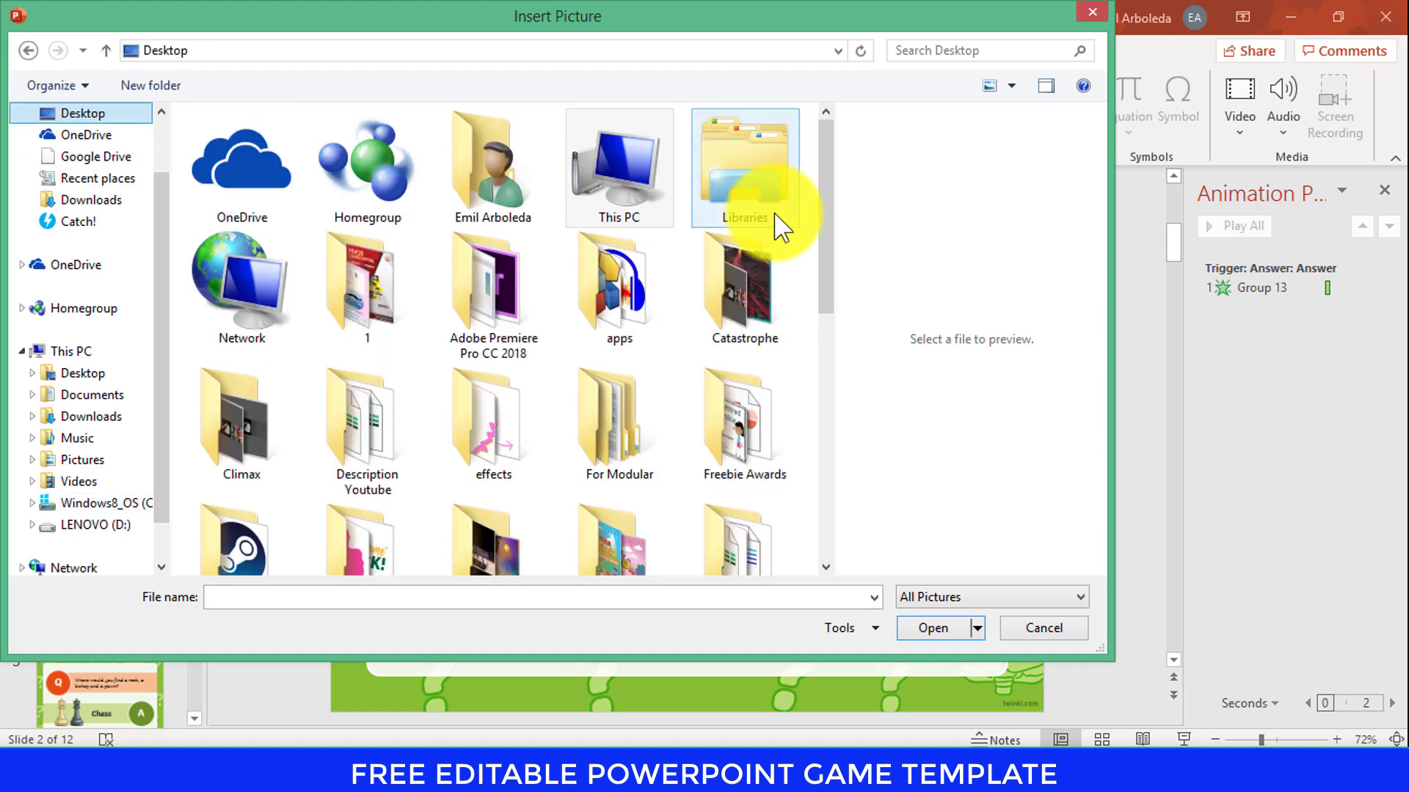
pyautogui.scroll(-3, 810, 465)
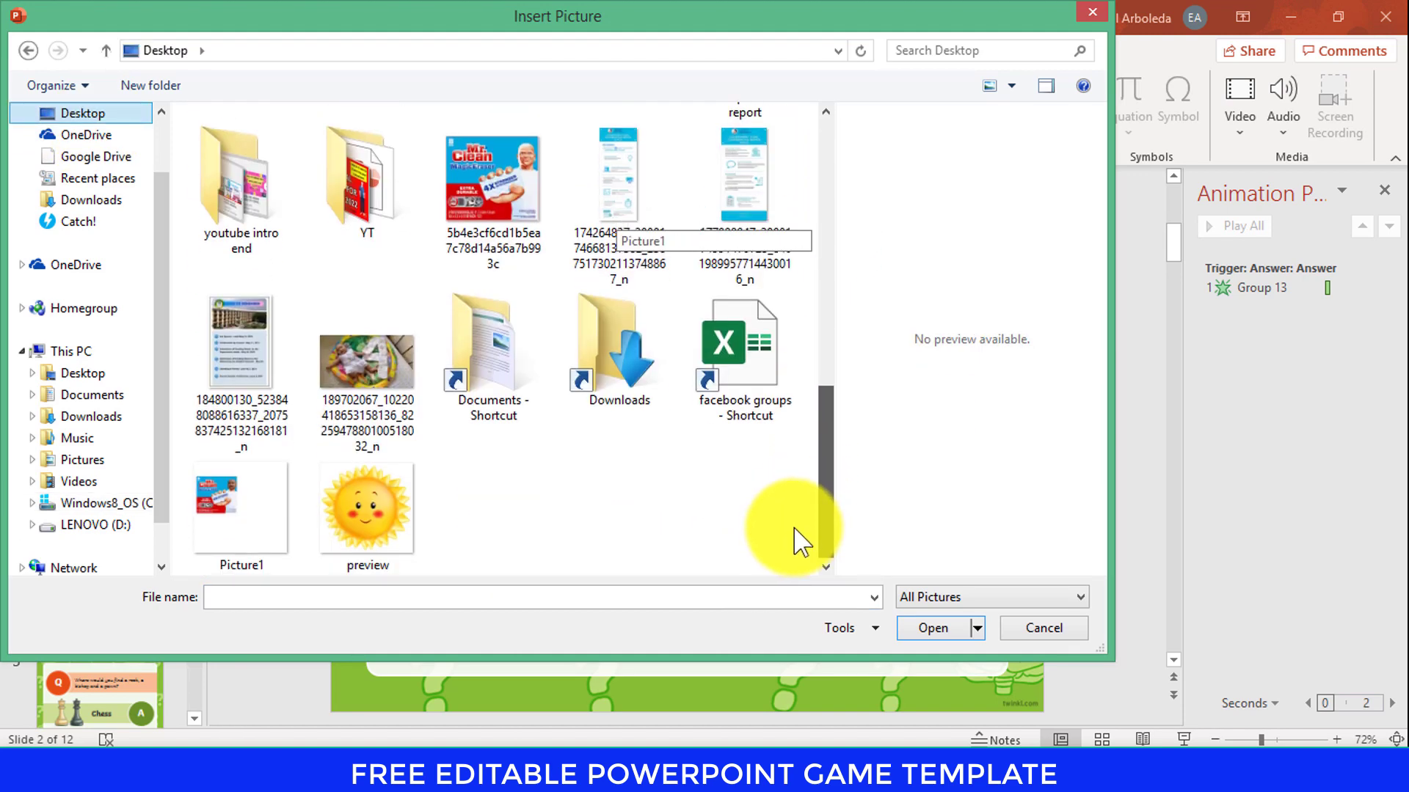
pyautogui.click(368, 515)
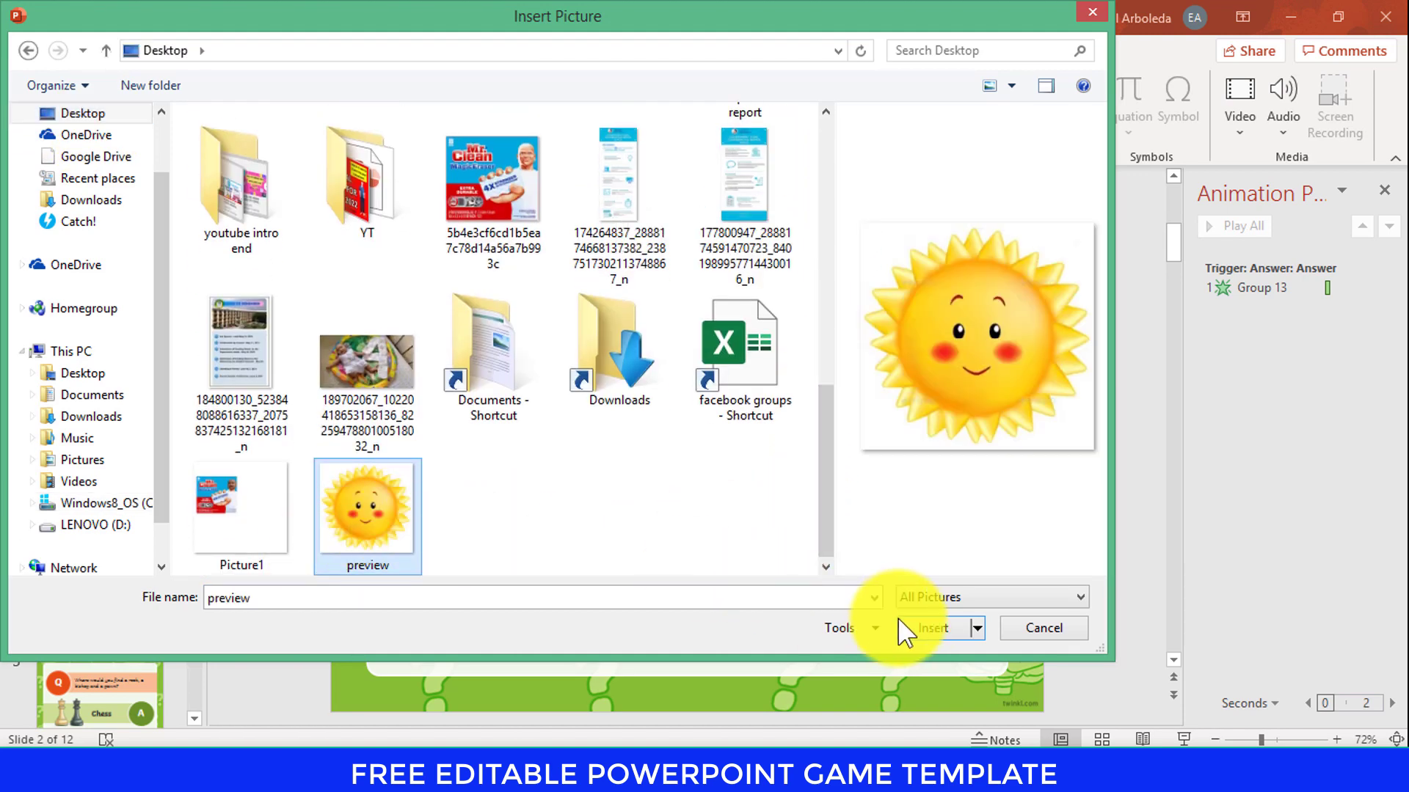
pyautogui.click(930, 628)
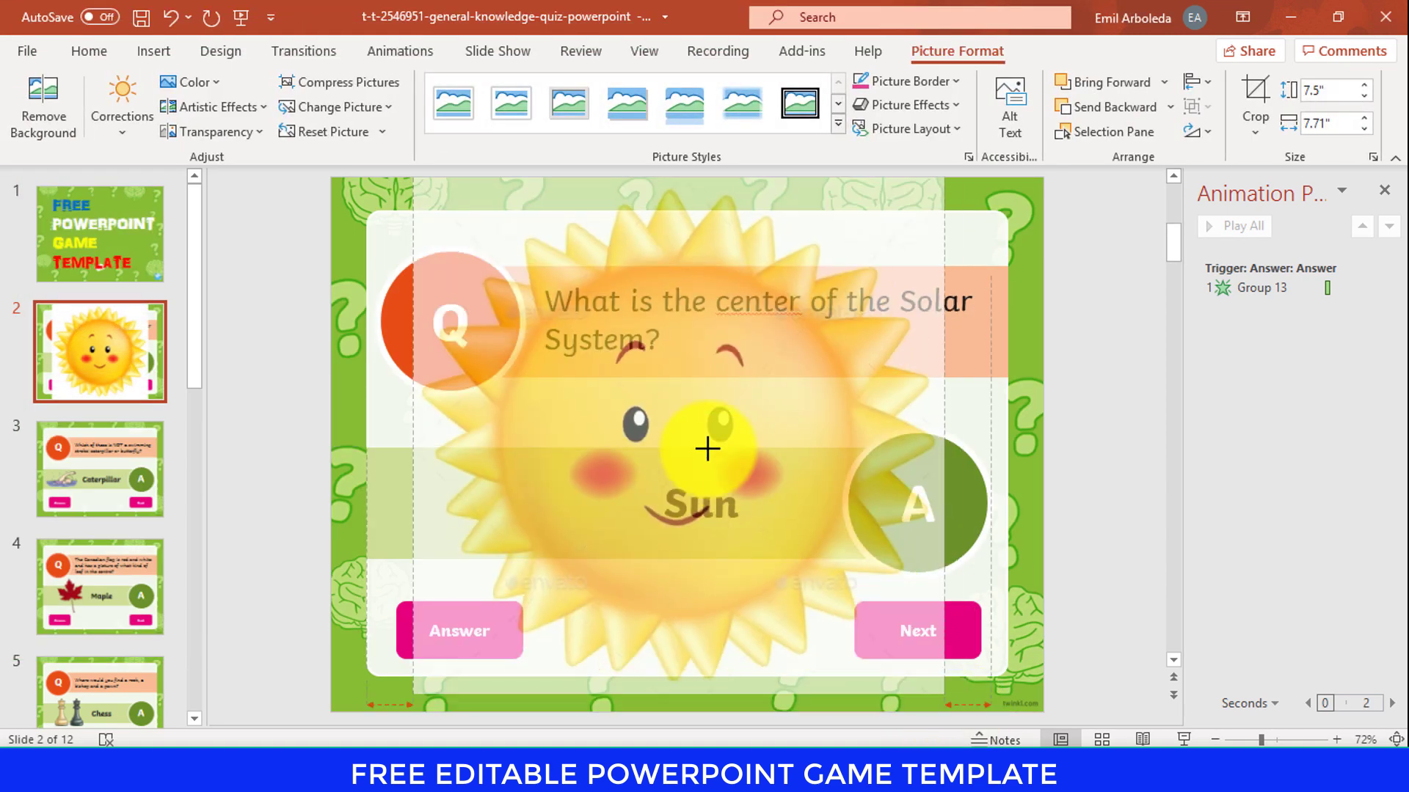
# Shrink the sun picture to about 2.3 inches and place it left of the Sun answer
pyautogui.moveTo(960, 711); pyautogui.dragTo(581, 342)
pyautogui.moveTo(523, 251); pyautogui.dragTo(543, 486)
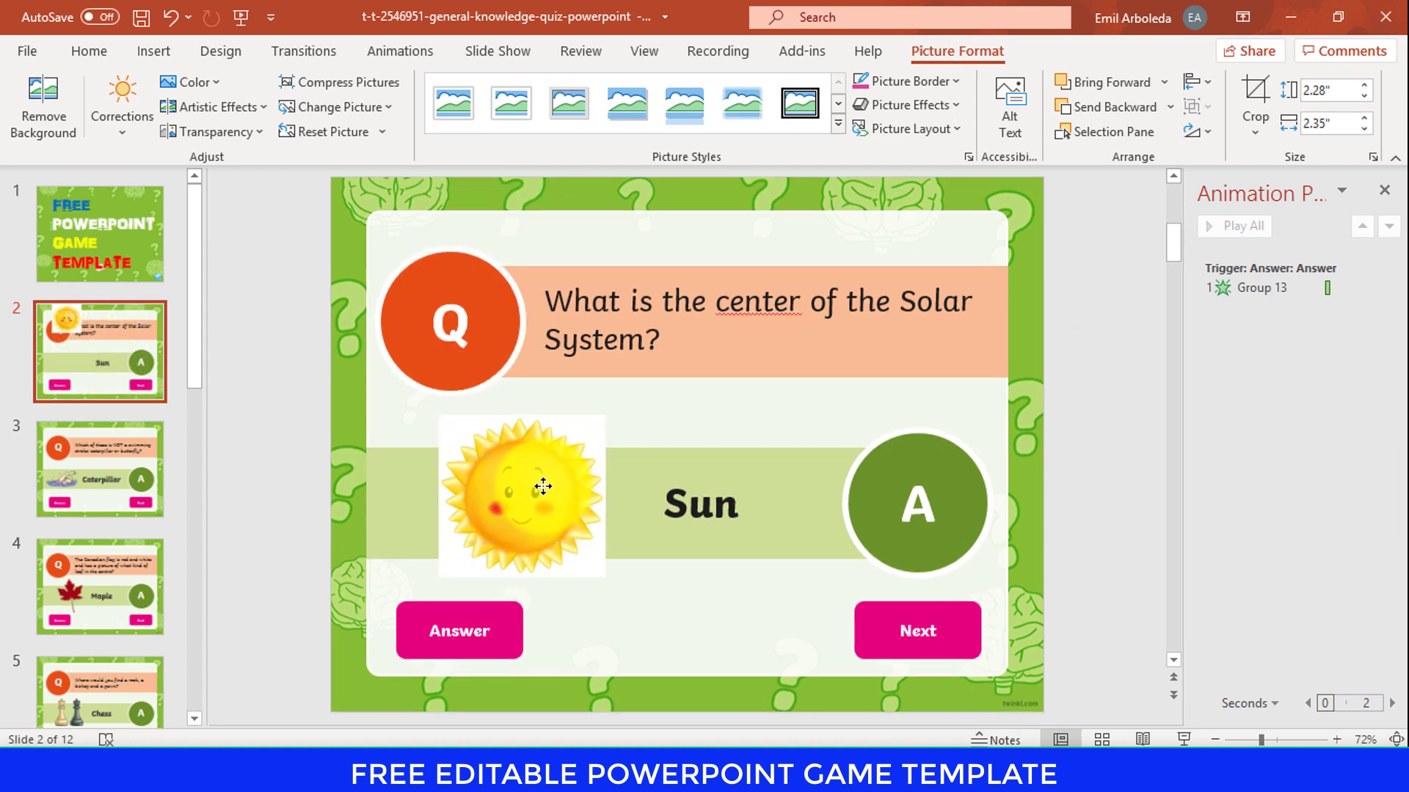
pyautogui.keyDown('shift'); pyautogui.click(714, 508); pyautogui.keyUp('shift')
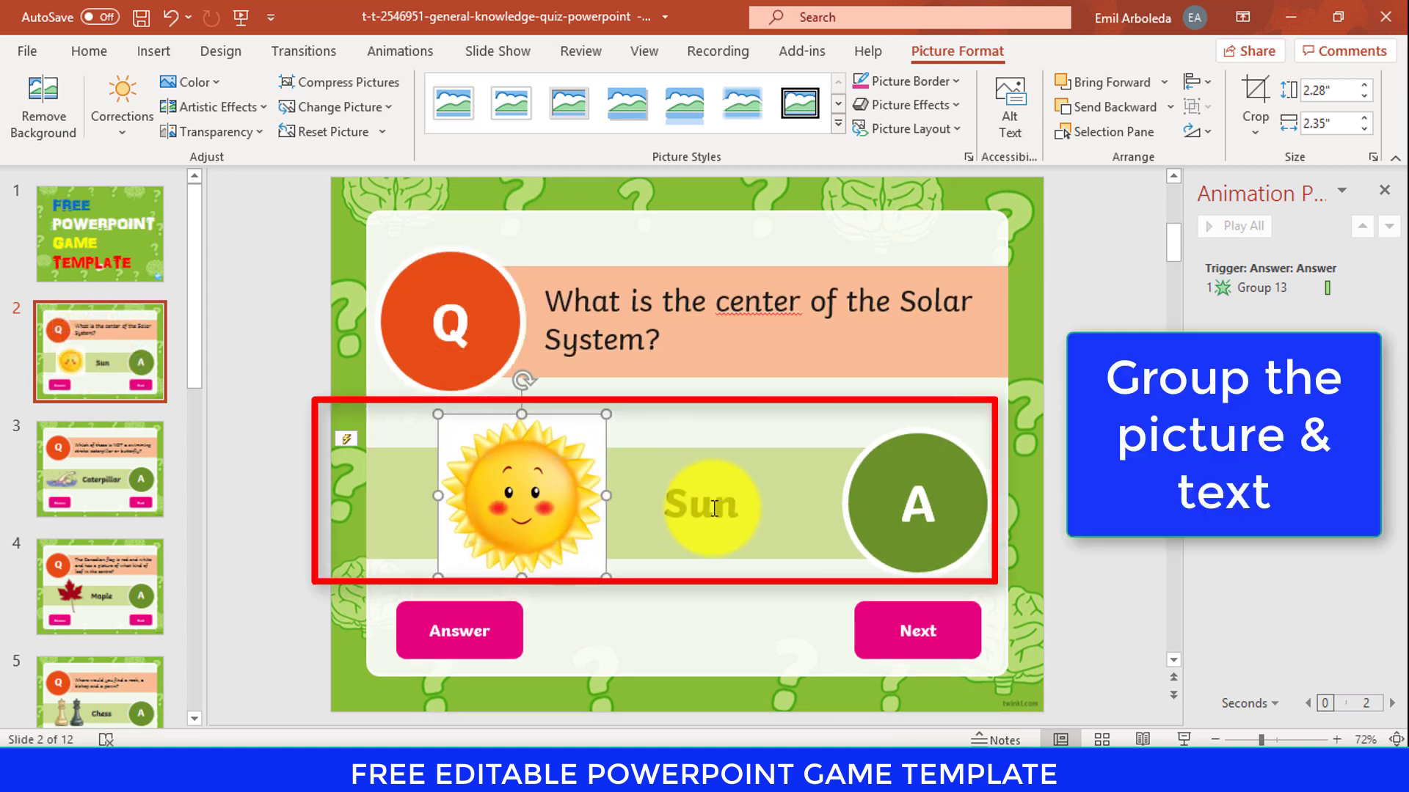
pyautogui.keyDown('shift'); pyautogui.click(786, 488); pyautogui.keyUp('shift')
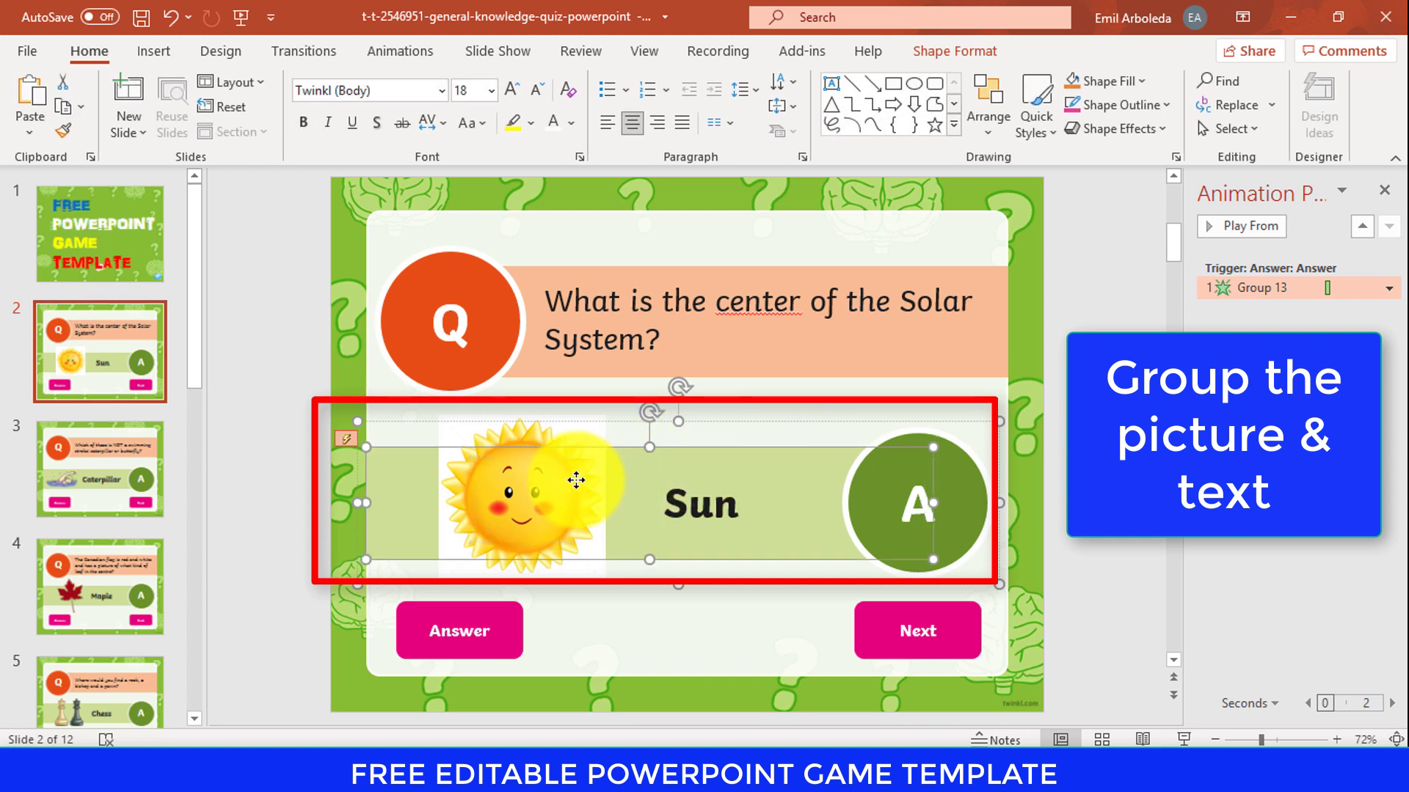
# Group the sun picture together with the Sun answer group
pyautogui.click(703, 466)
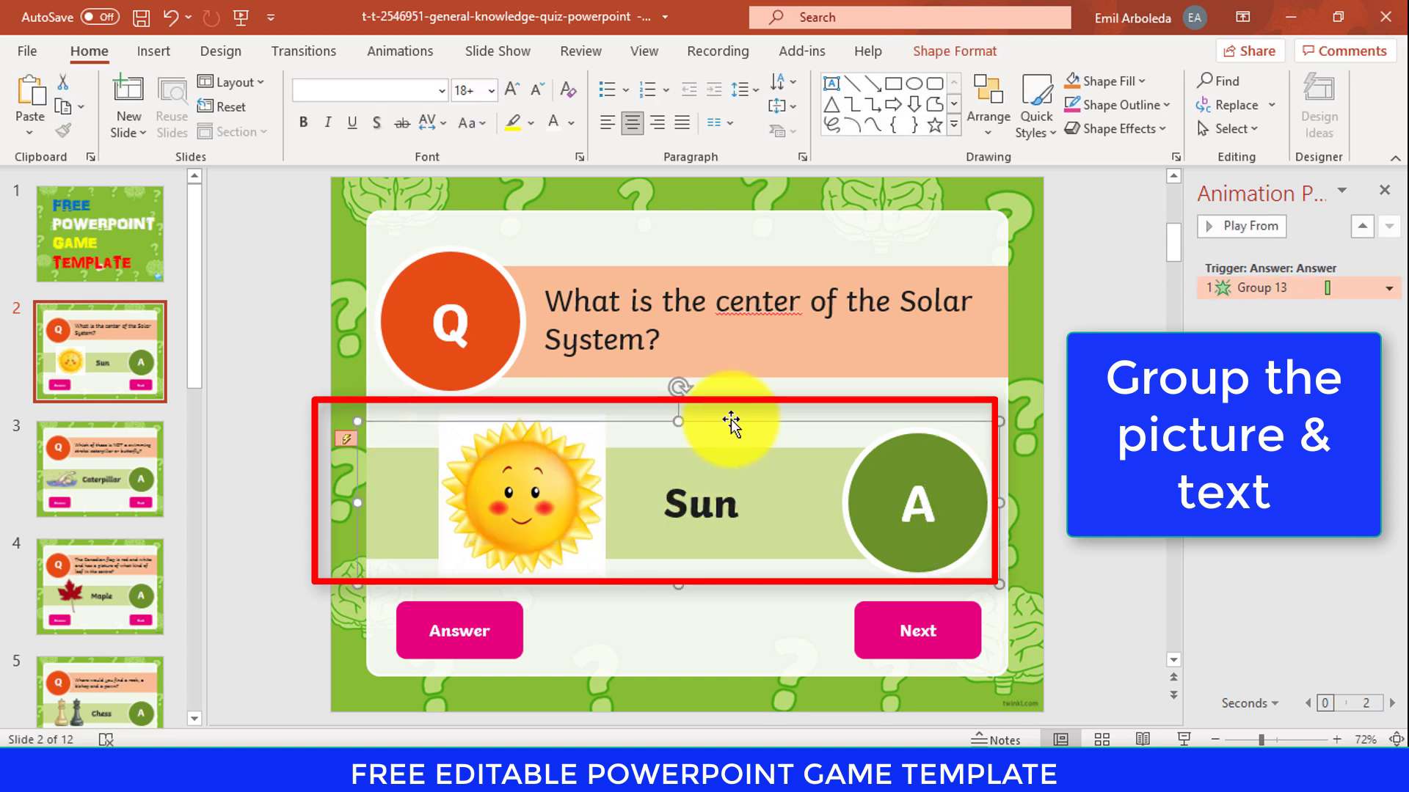
pyautogui.click(553, 468)
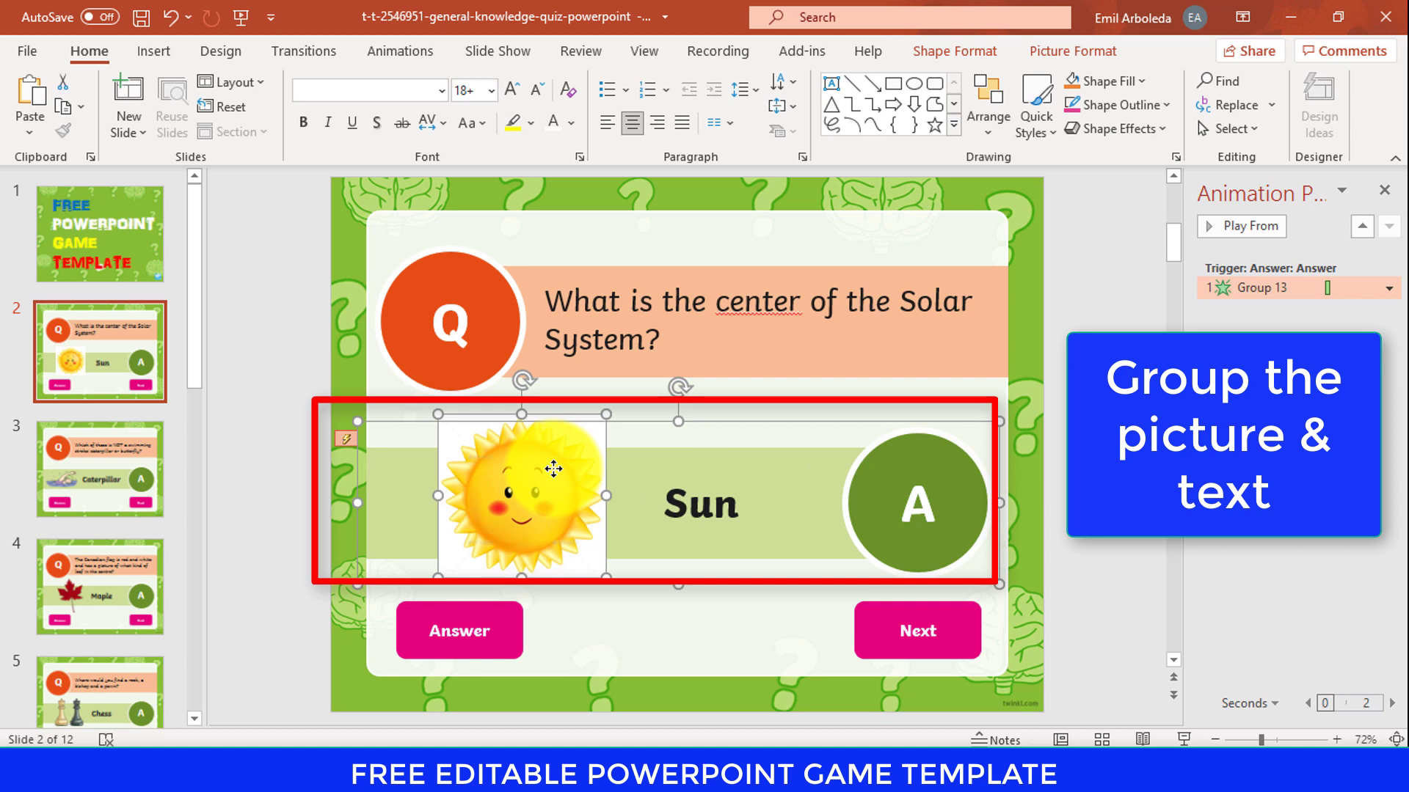
pyautogui.click(686, 472)
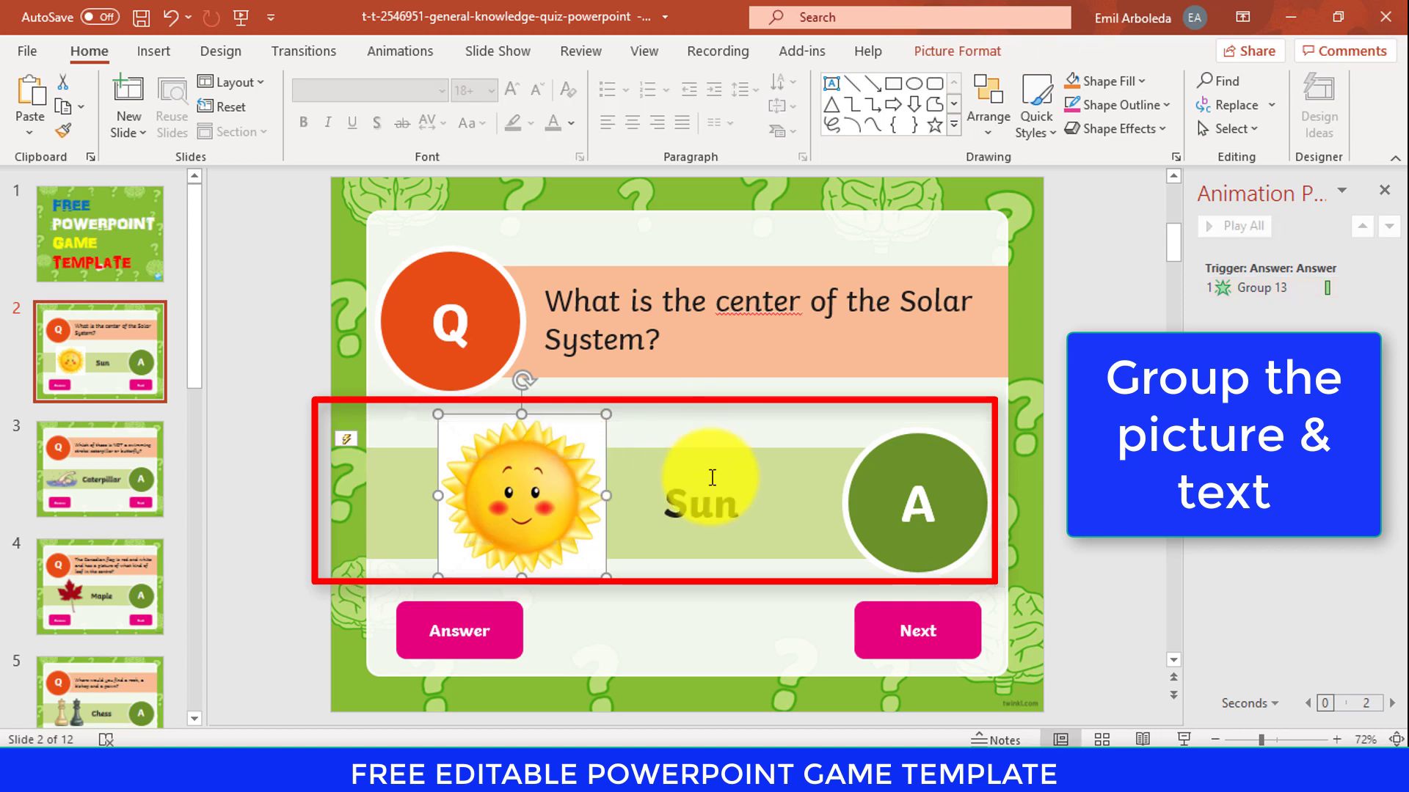
pyautogui.click(737, 440)
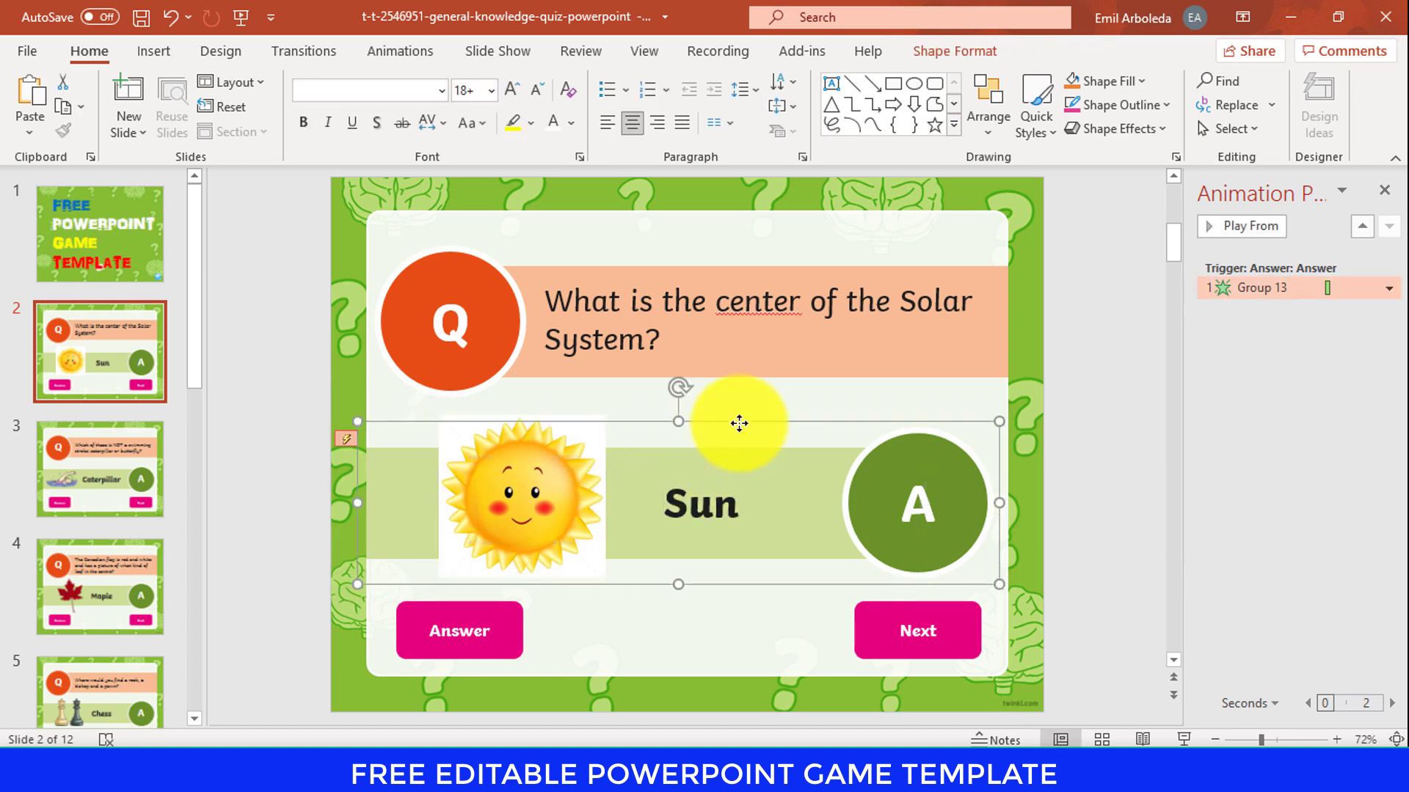
pyautogui.click(554, 473)
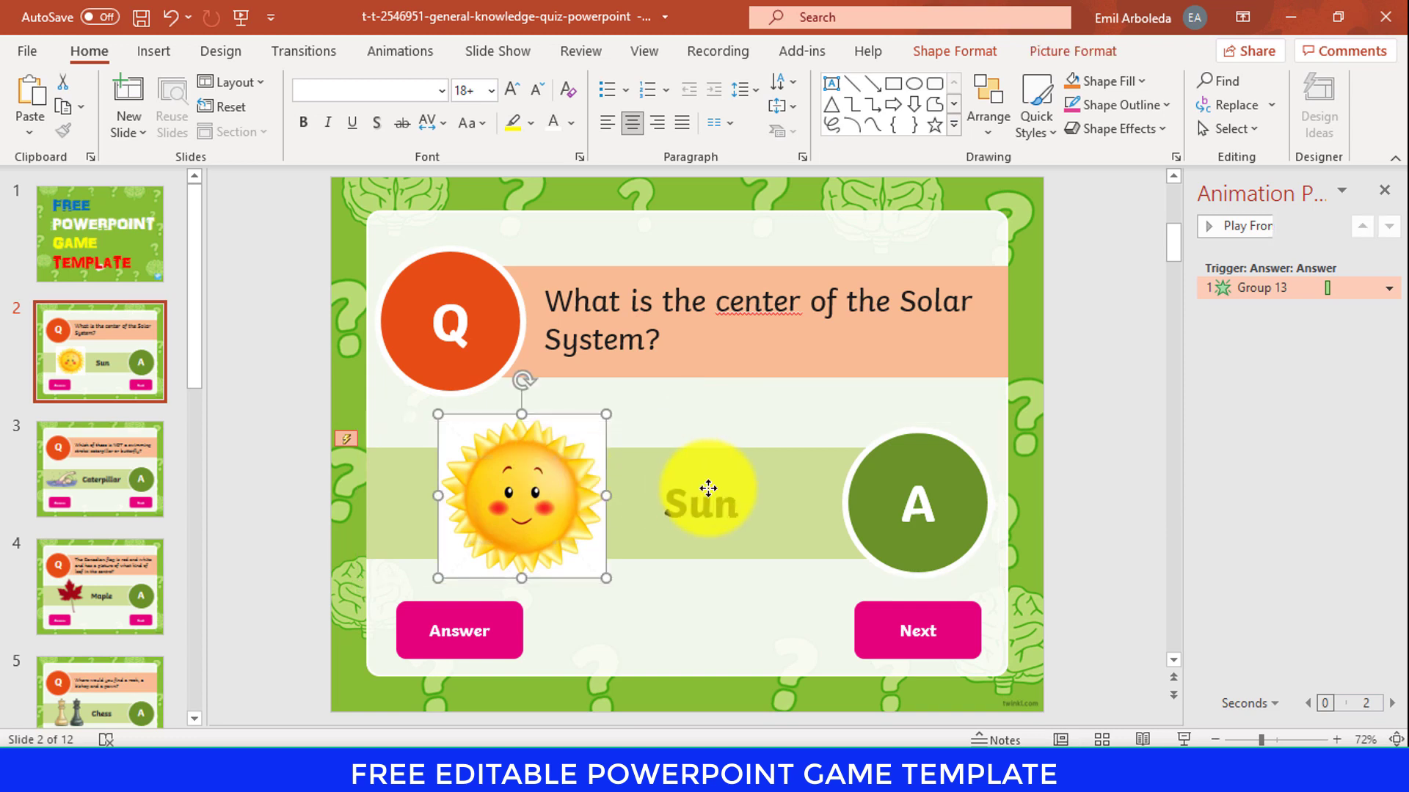
pyautogui.keyDown('shift'); pyautogui.click(701, 503); pyautogui.keyUp('shift')
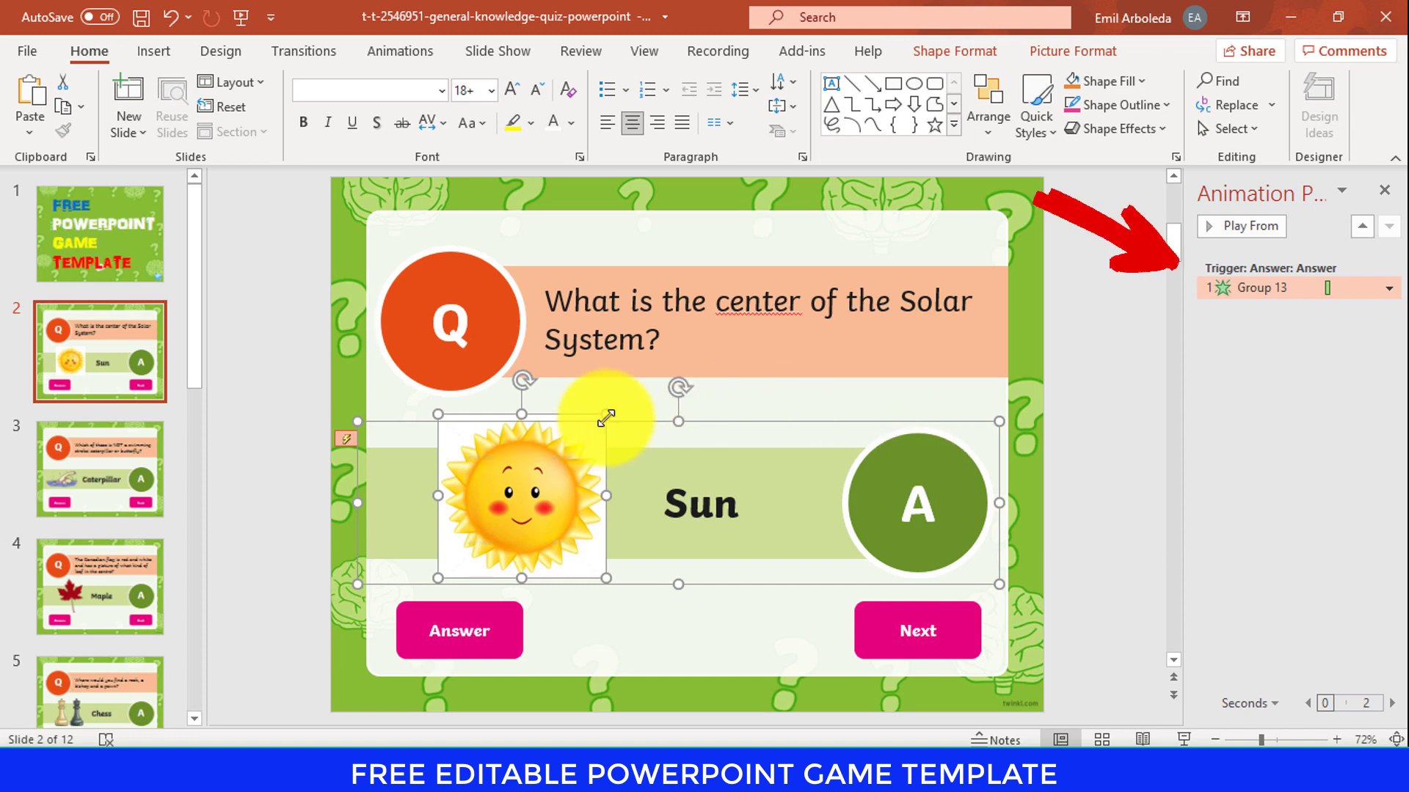
pyautogui.rightClick(605, 418)
pyautogui.moveTo(674, 158)
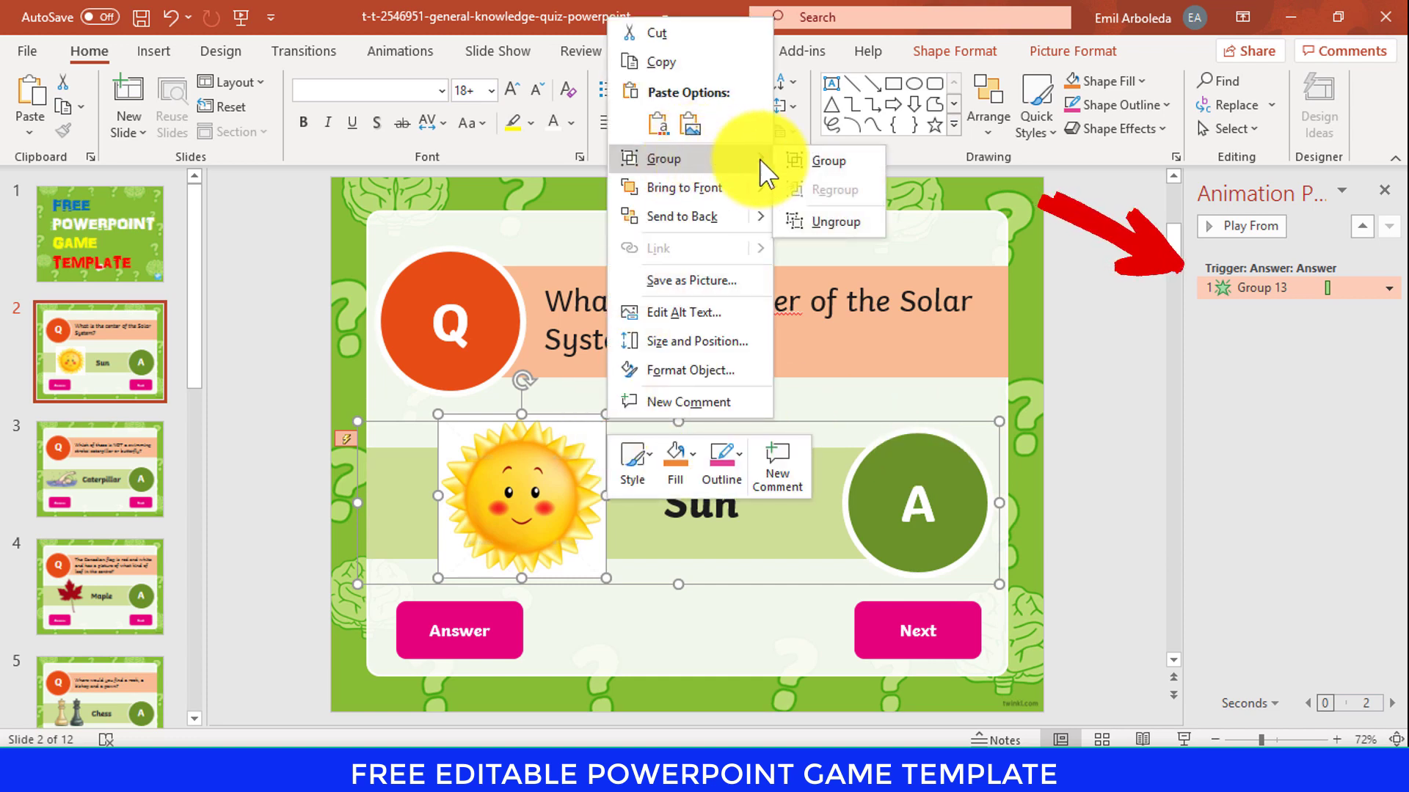
pyautogui.click(835, 222)
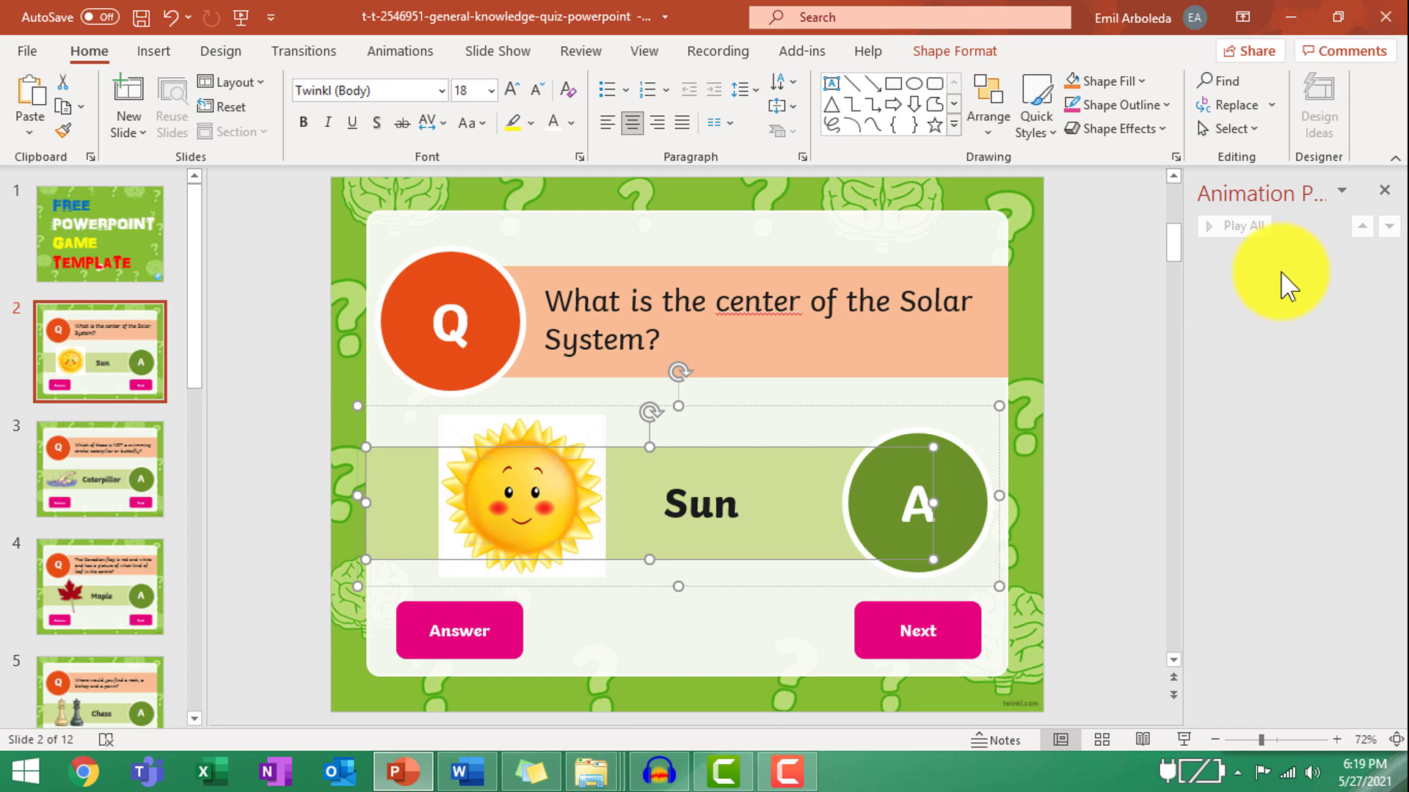
# Apply the Appear entrance animation to Group 12, the sun picture and Sun answer
pyautogui.click(764, 401)
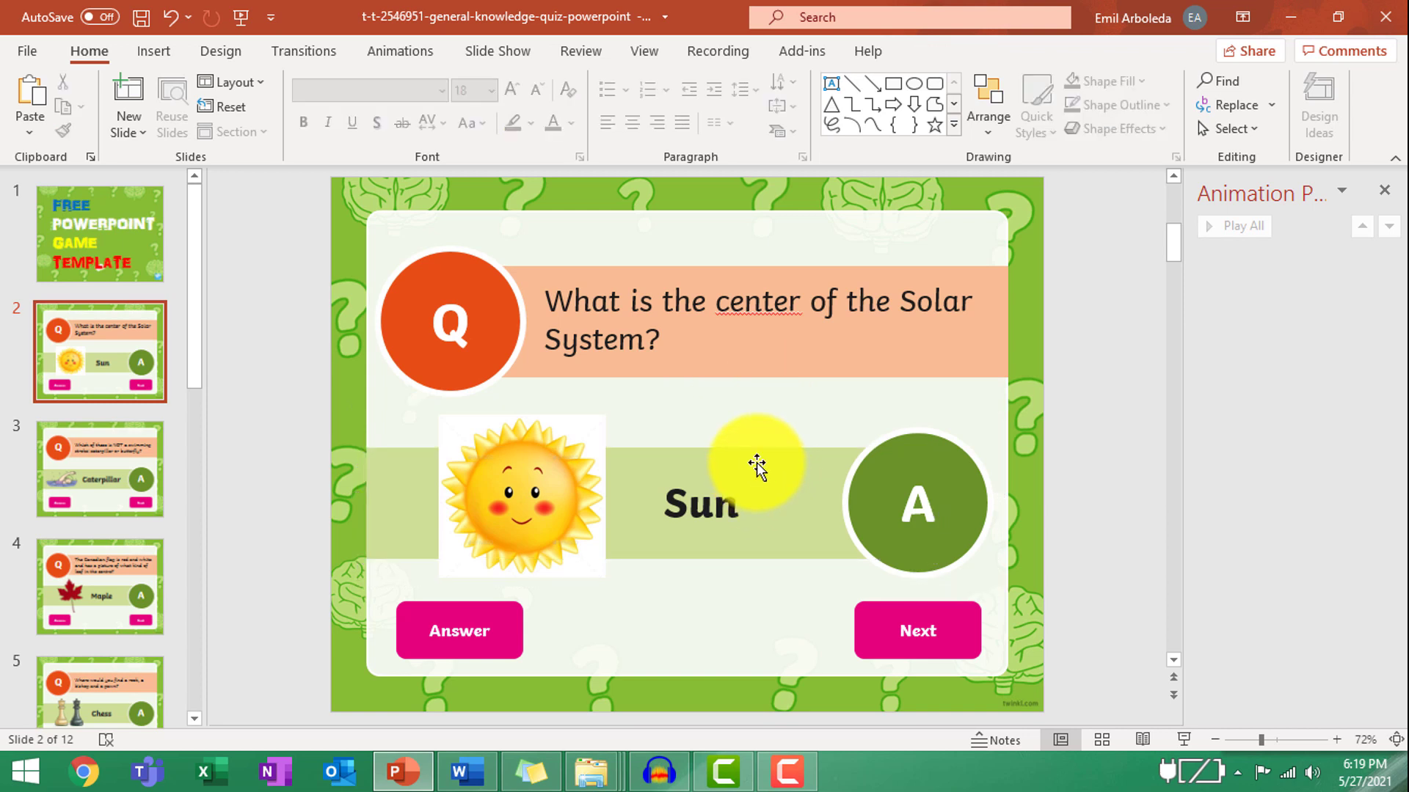
pyautogui.click(757, 467)
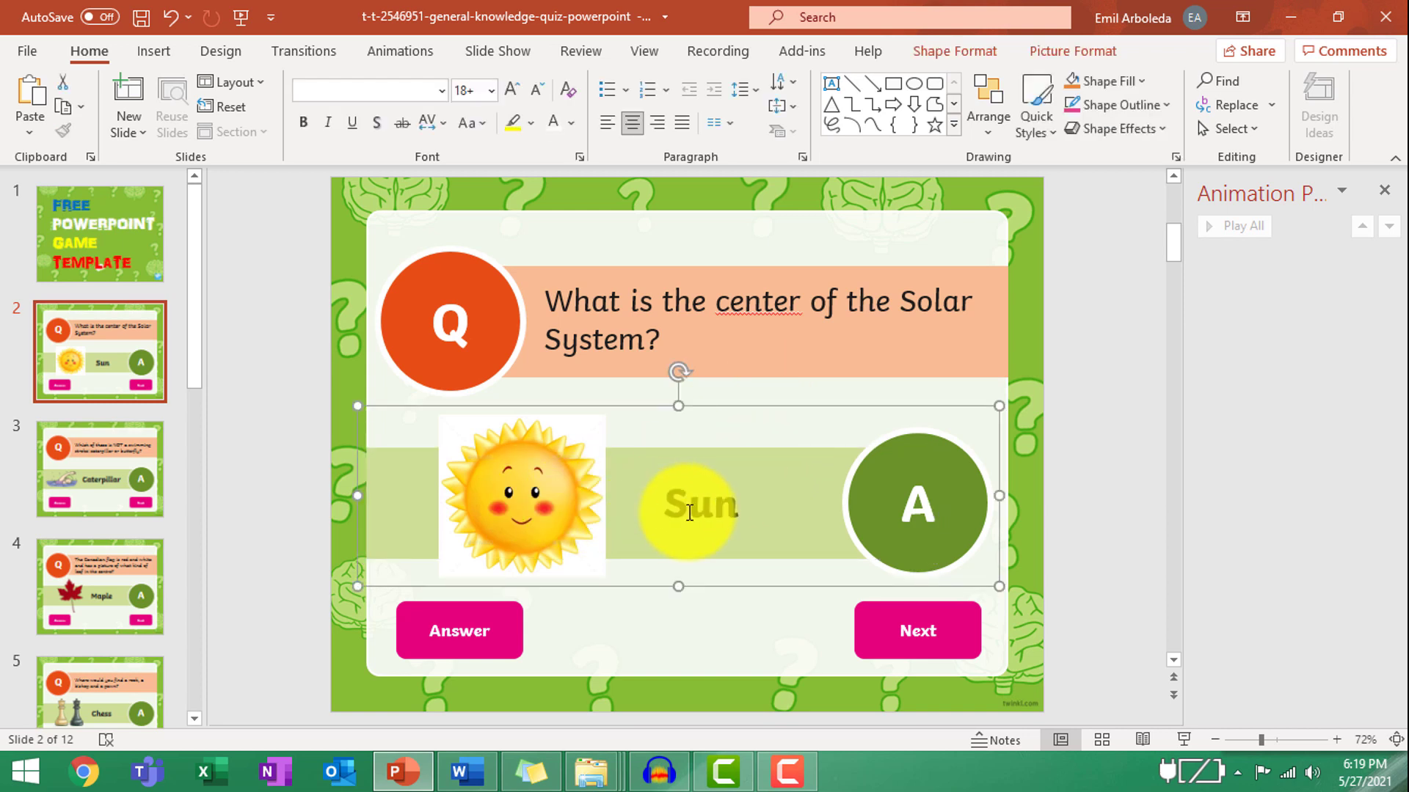
pyautogui.click(415, 66)
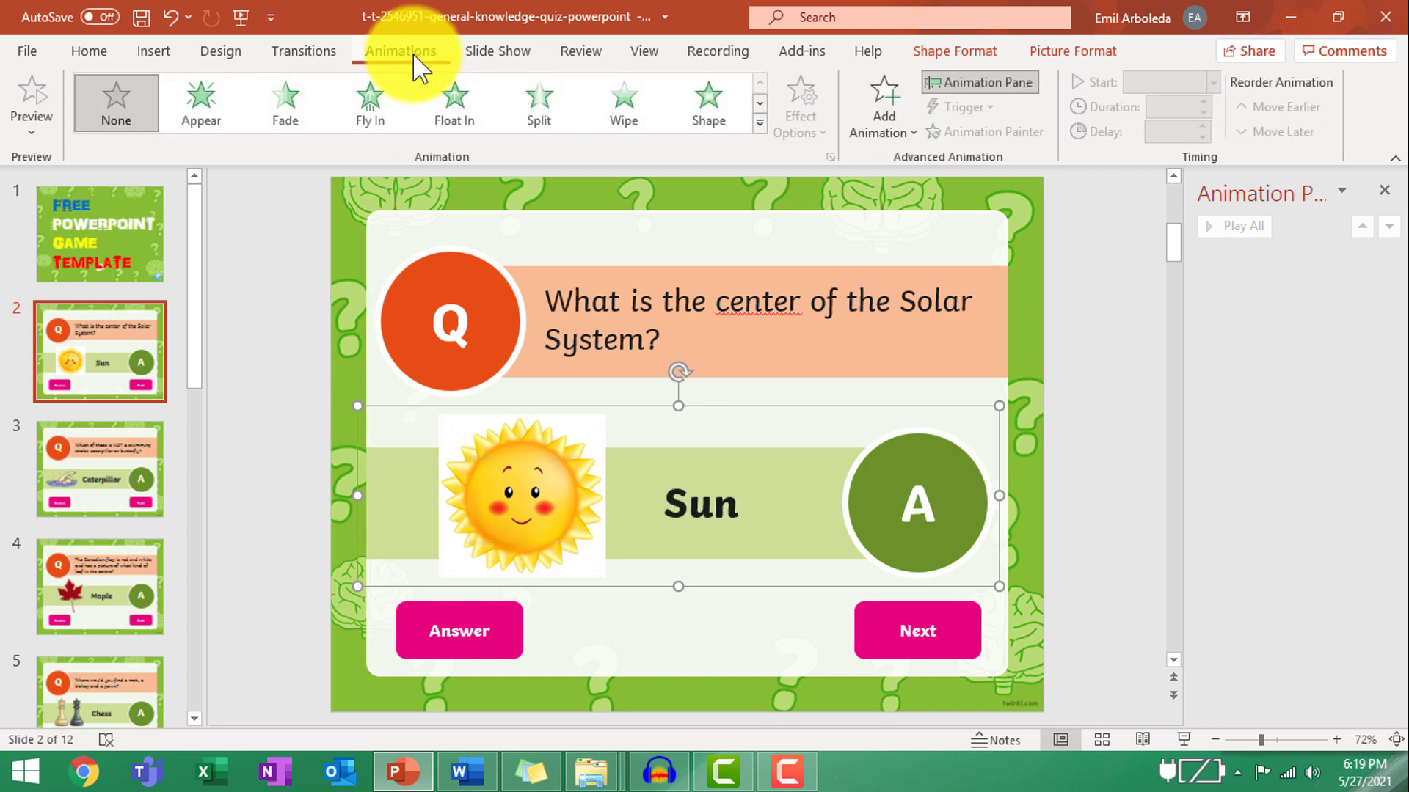
pyautogui.click(1006, 84)
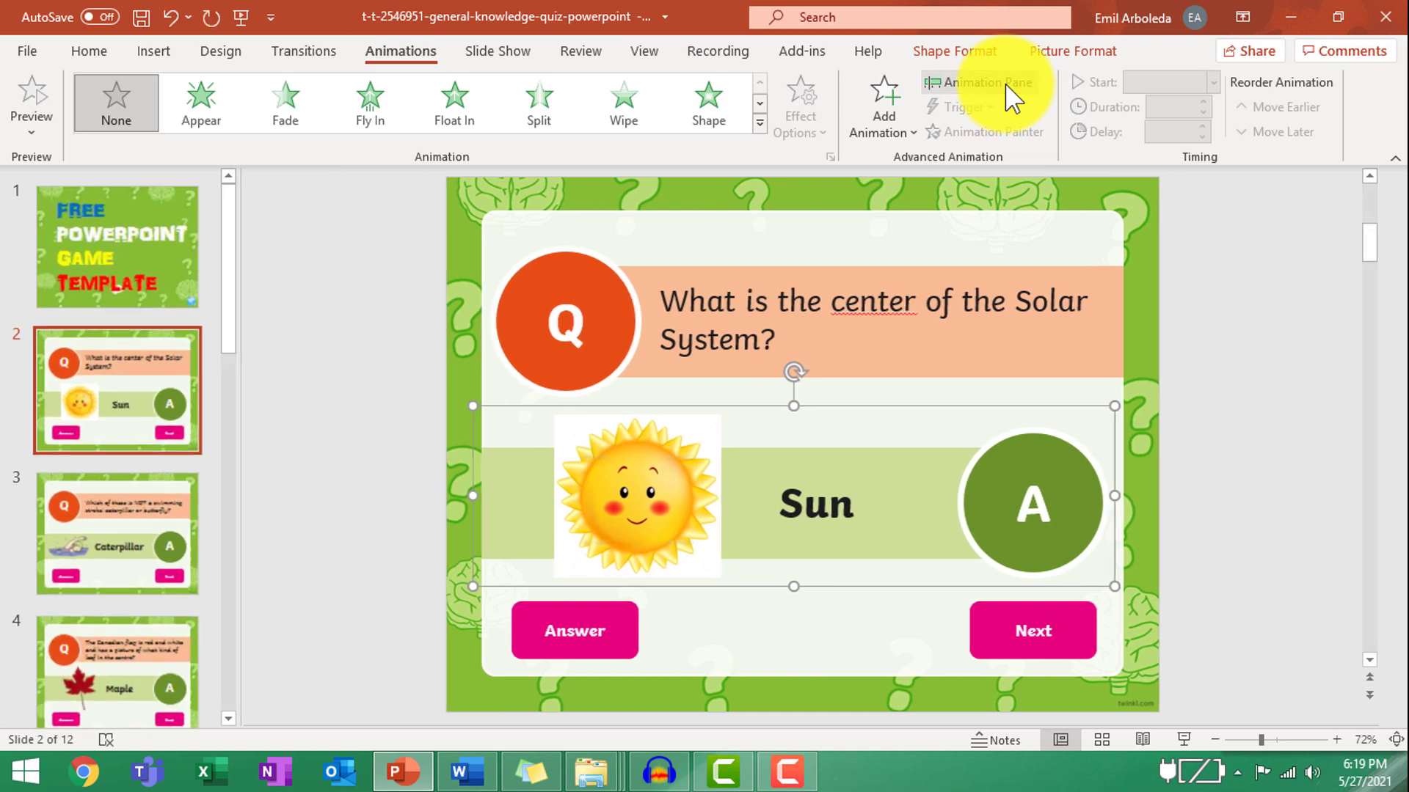
pyautogui.click(1011, 94)
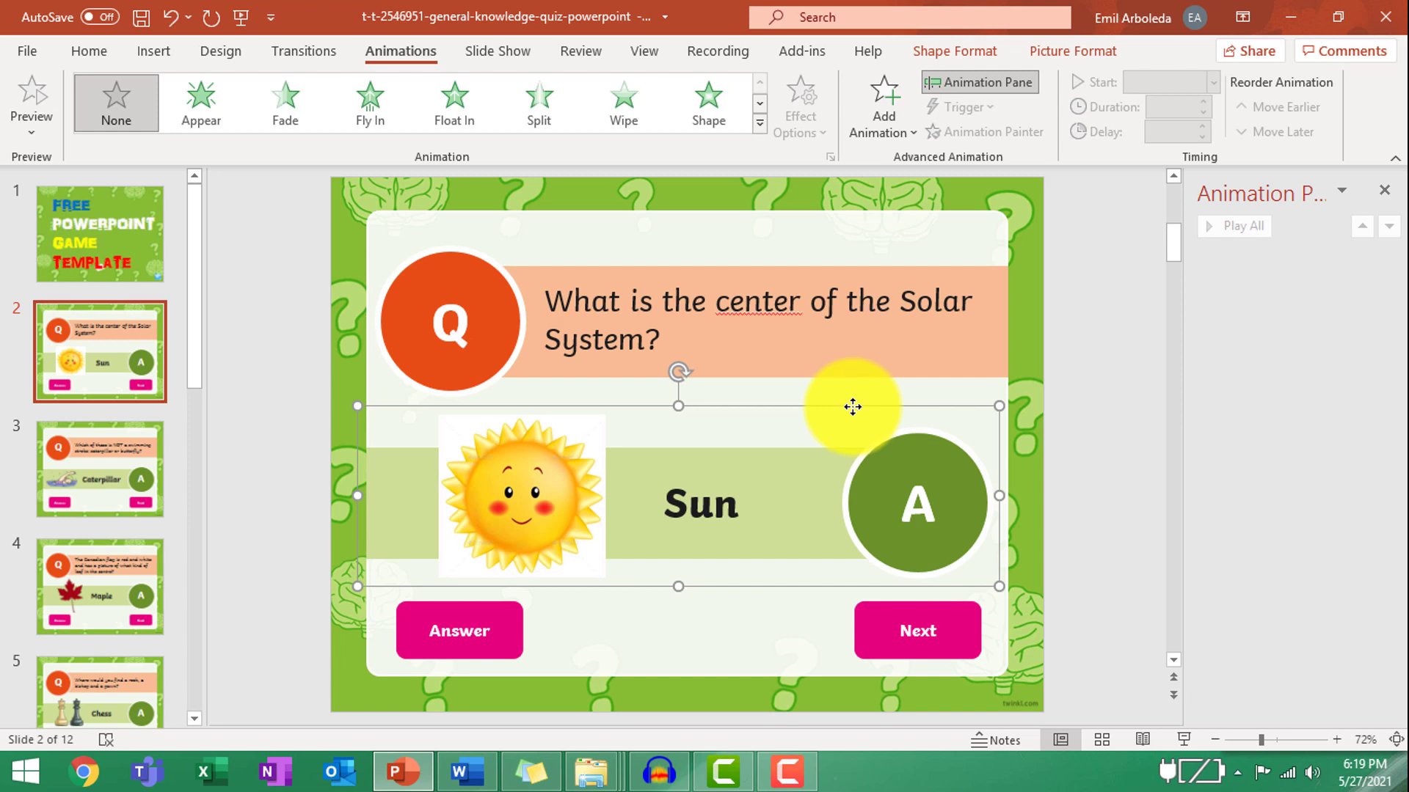
pyautogui.click(217, 124)
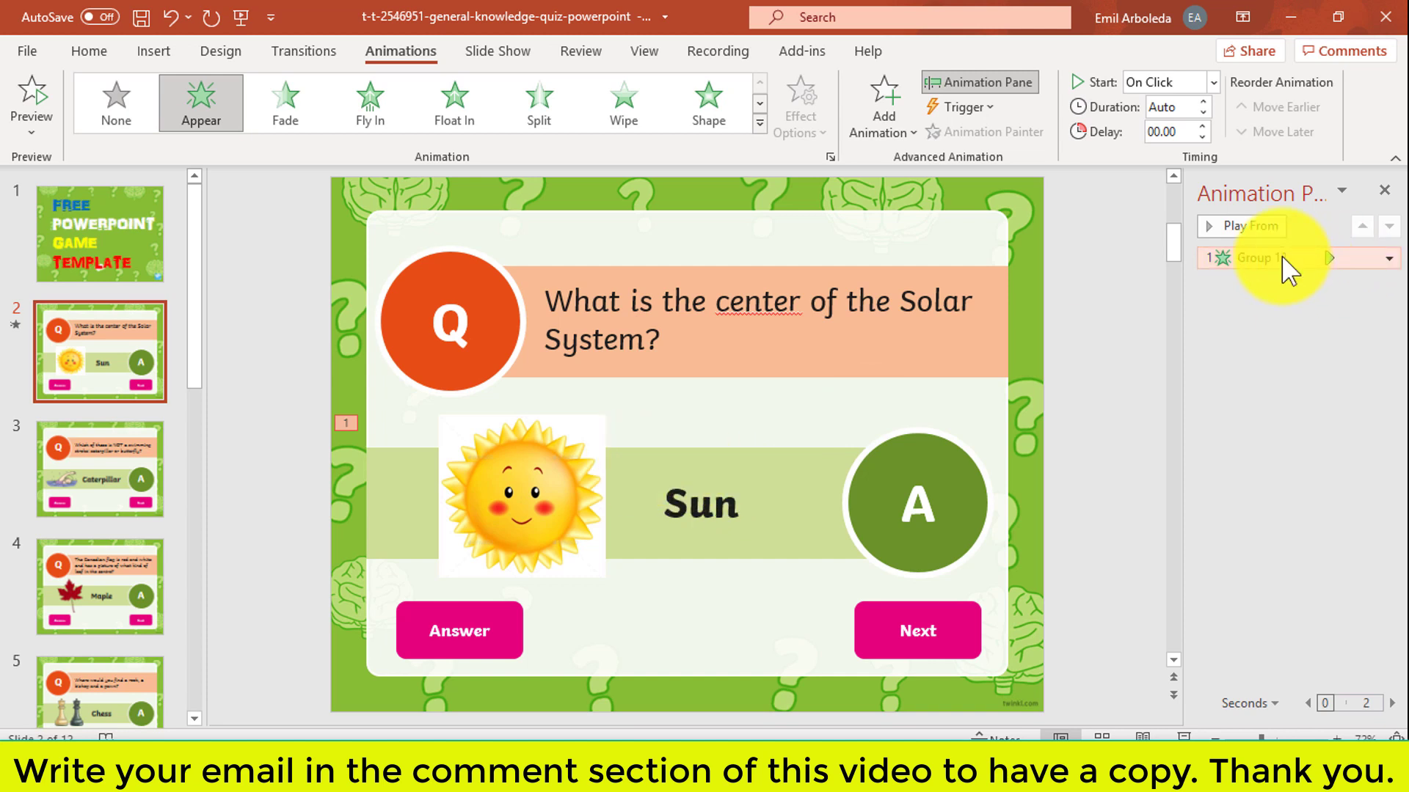
# Replace the group's Appear animation with a Fly In entrance from the left
pyautogui.press('Delete')
pyautogui.click(772, 457)
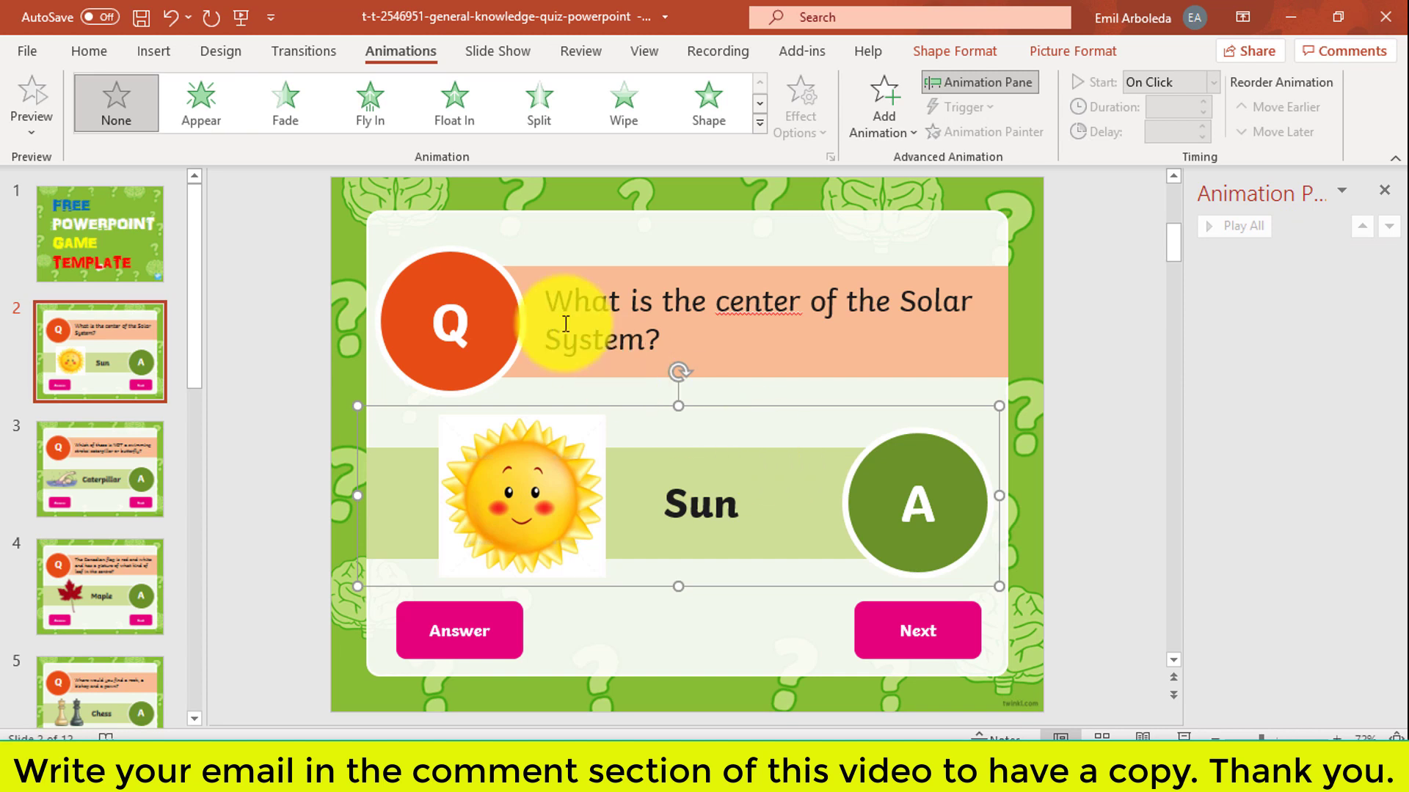
pyautogui.click(376, 110)
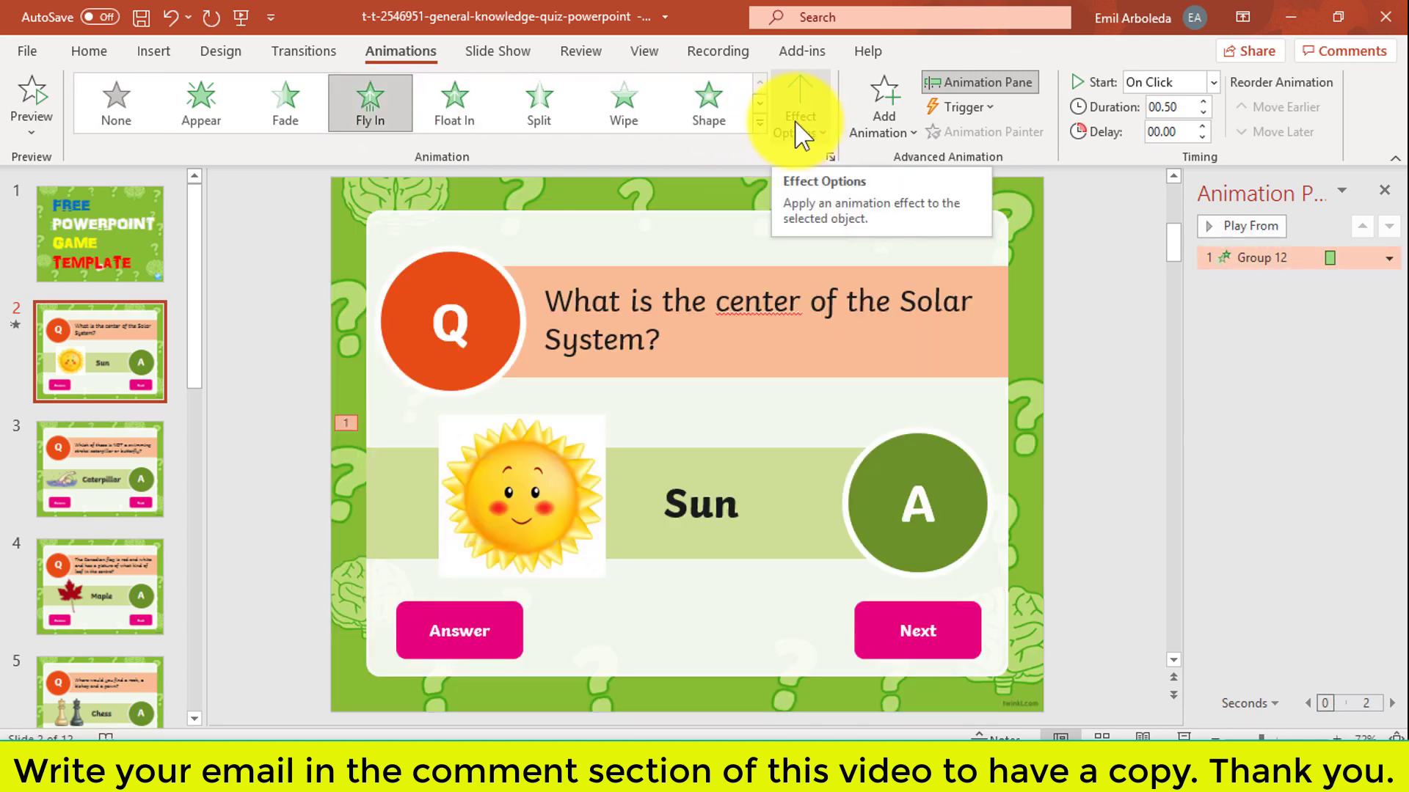
pyautogui.click(804, 135)
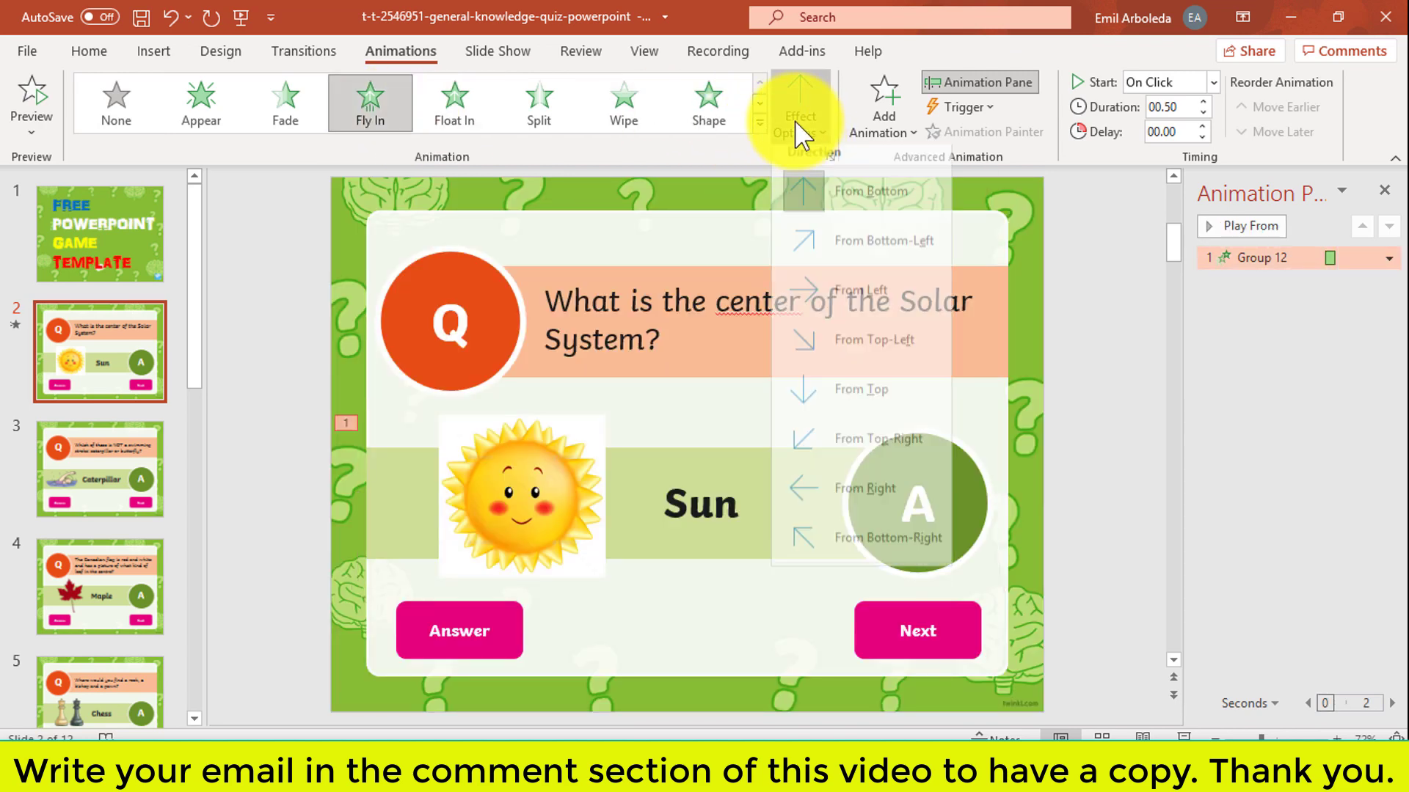
pyautogui.click(848, 304)
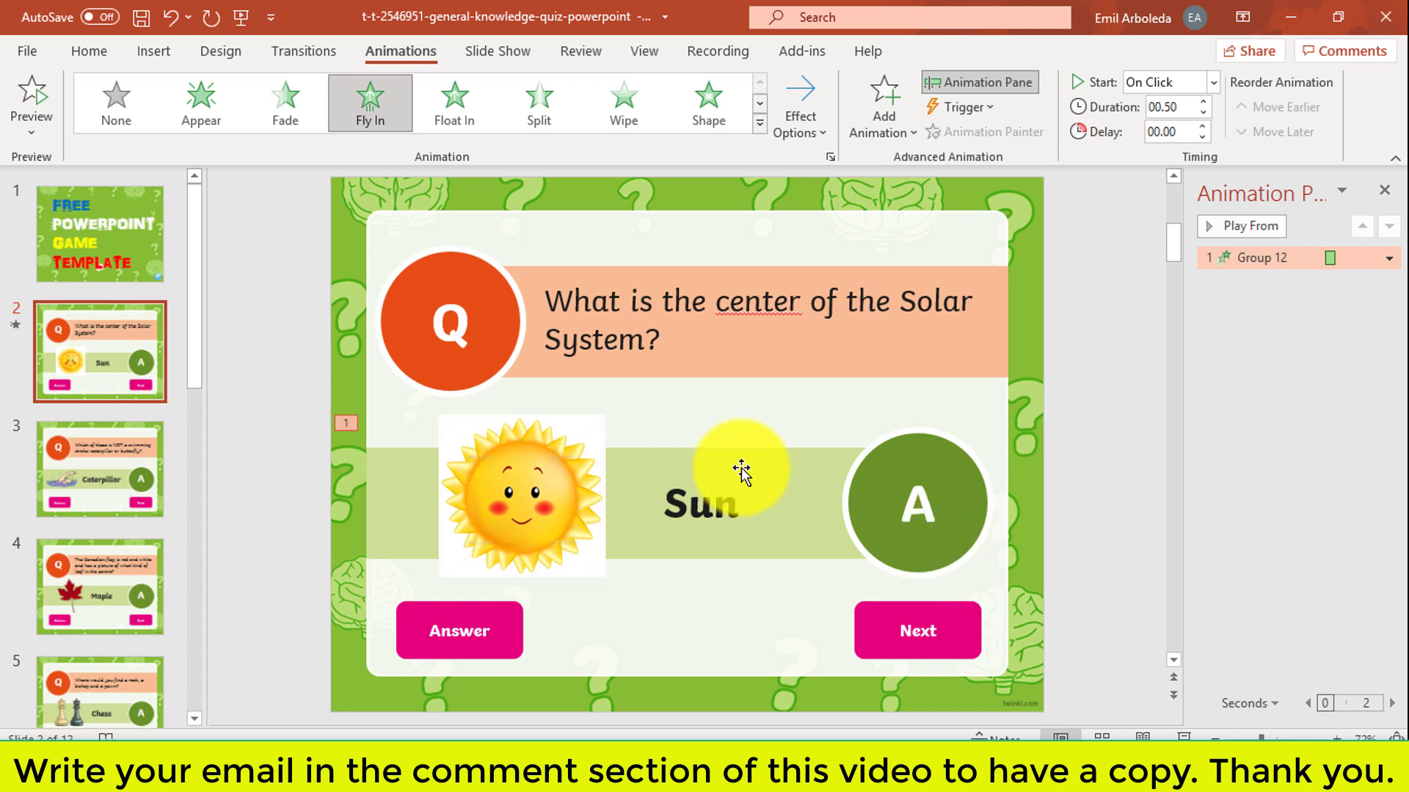
pyautogui.click(497, 625)
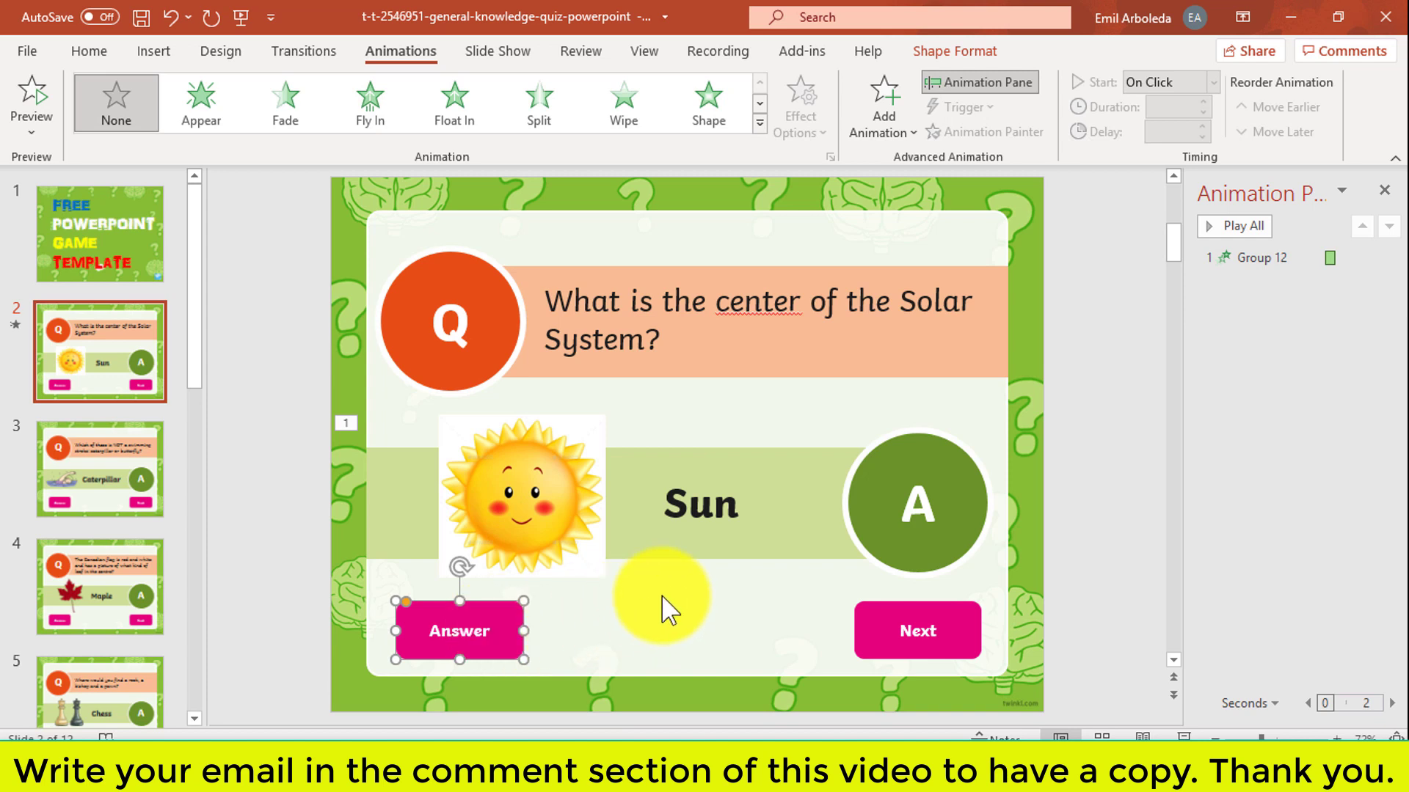
pyautogui.click(731, 451)
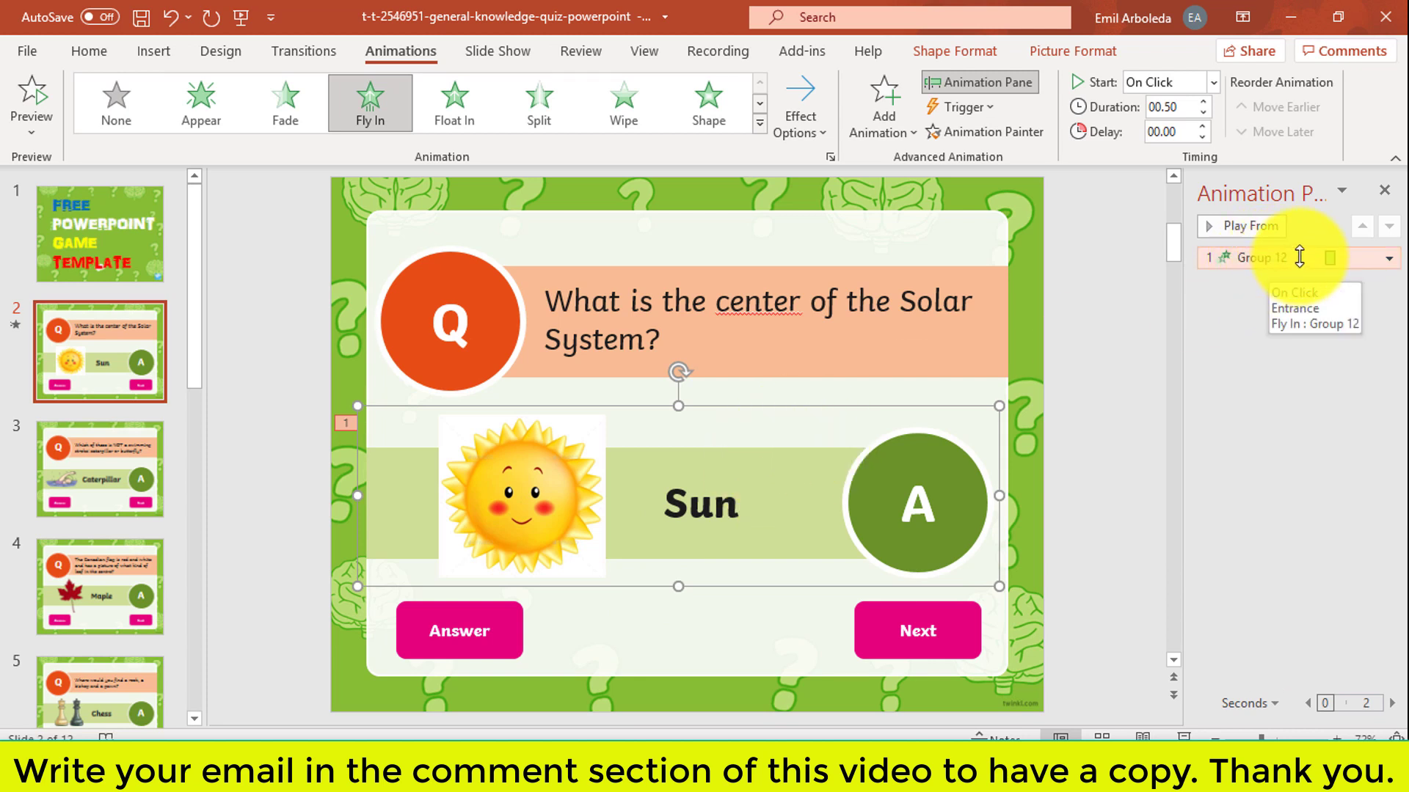
# Set Group 12's Fly In timing trigger to start on click of the Answer shape
pyautogui.click(1390, 261)
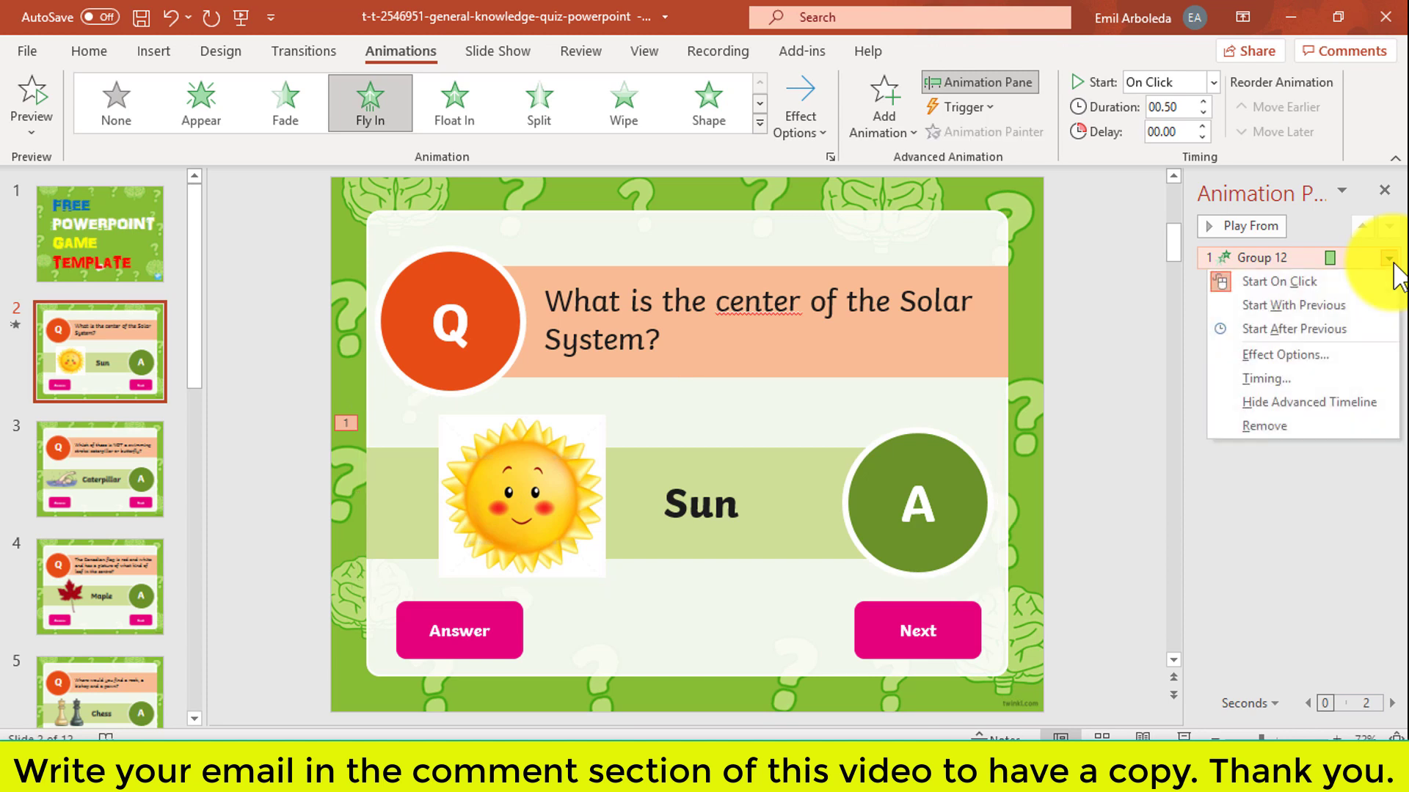
pyautogui.click(1328, 356)
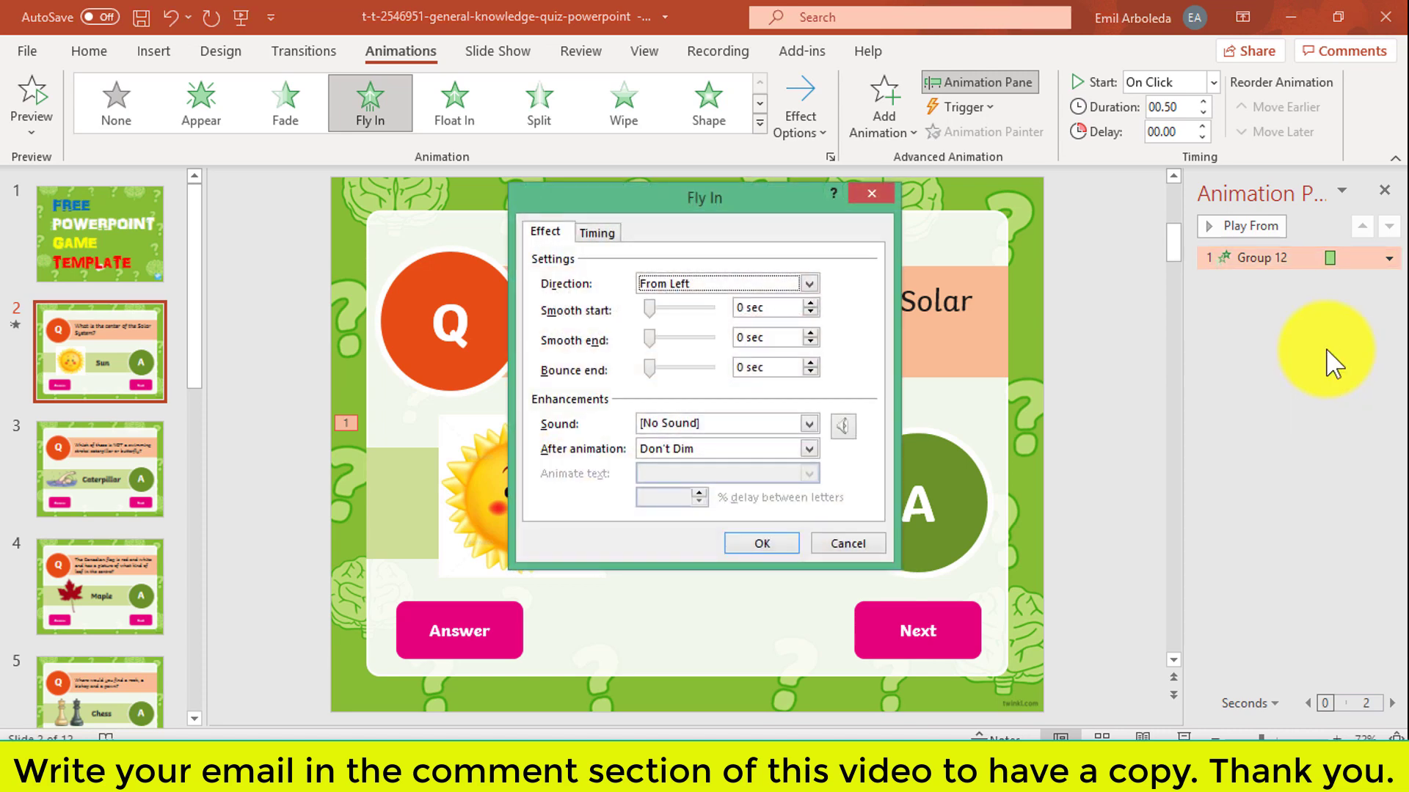
pyautogui.click(603, 234)
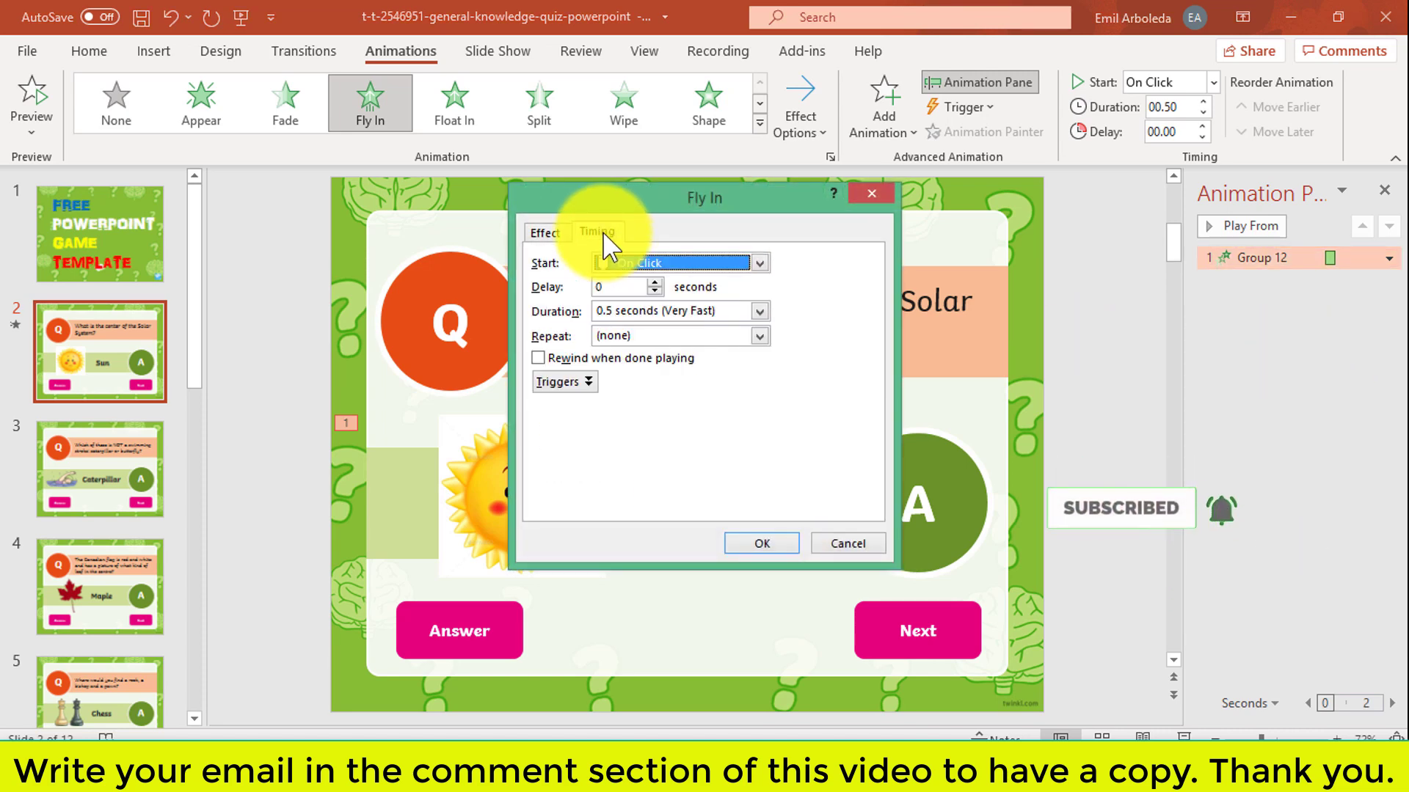
pyautogui.click(581, 384)
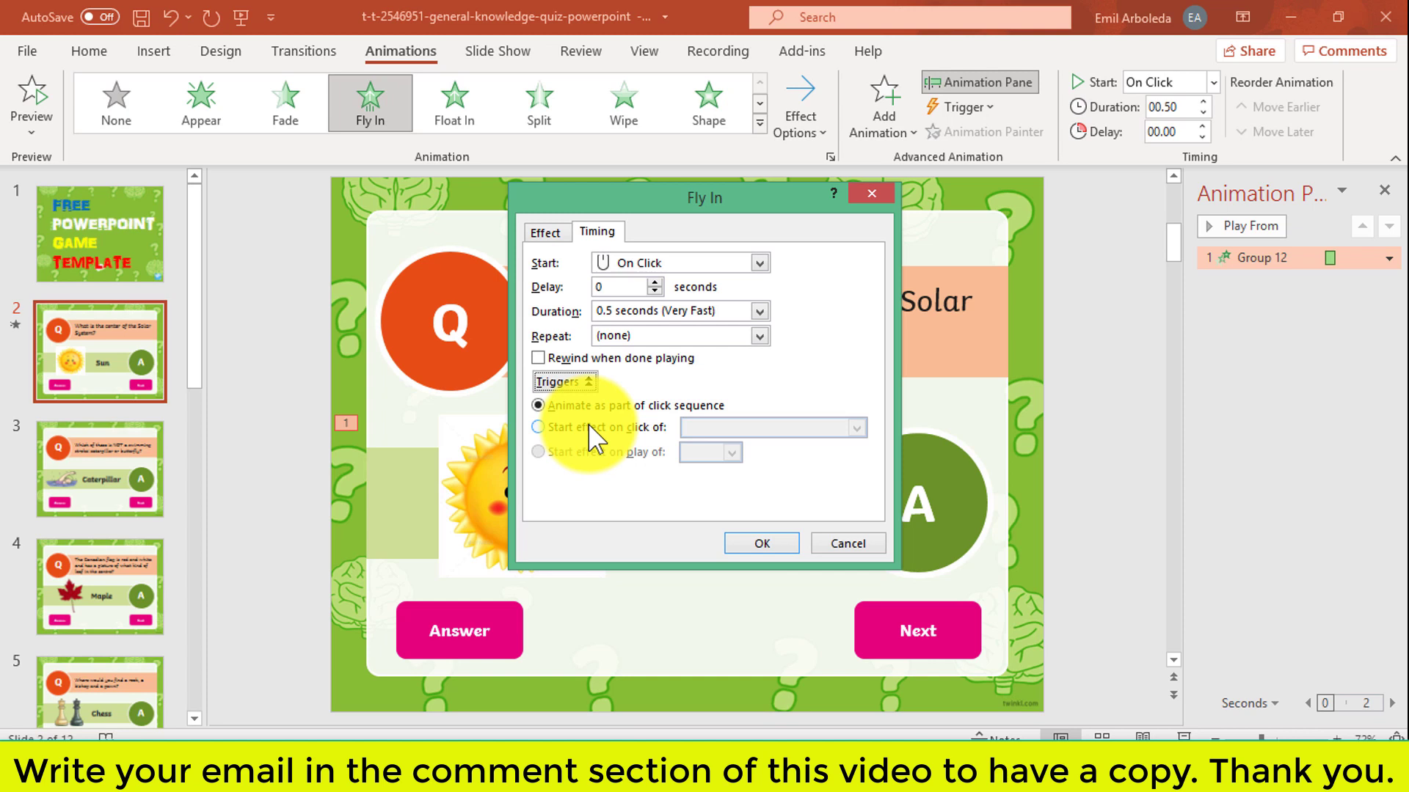
pyautogui.click(590, 427)
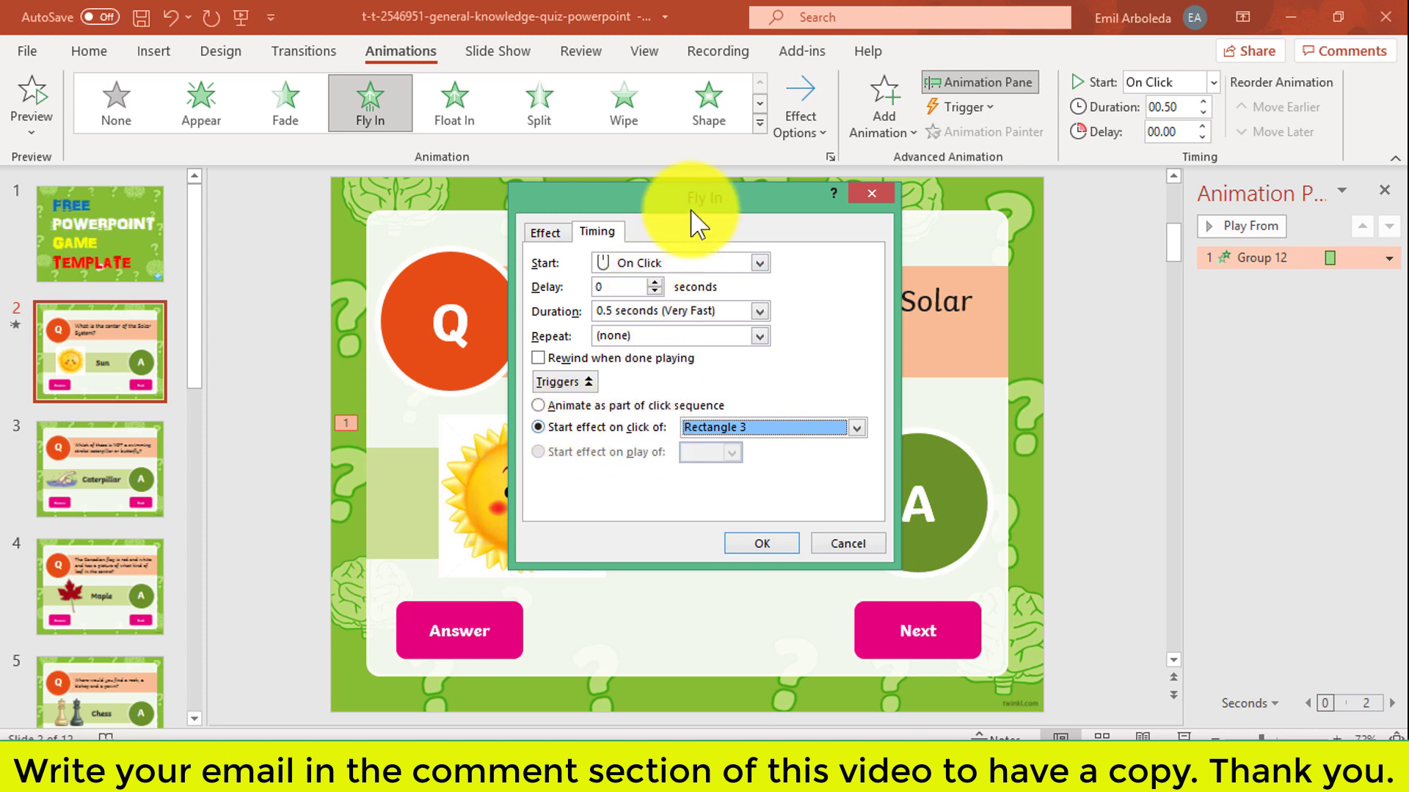
pyautogui.moveTo(698, 199); pyautogui.dragTo(1059, 143)
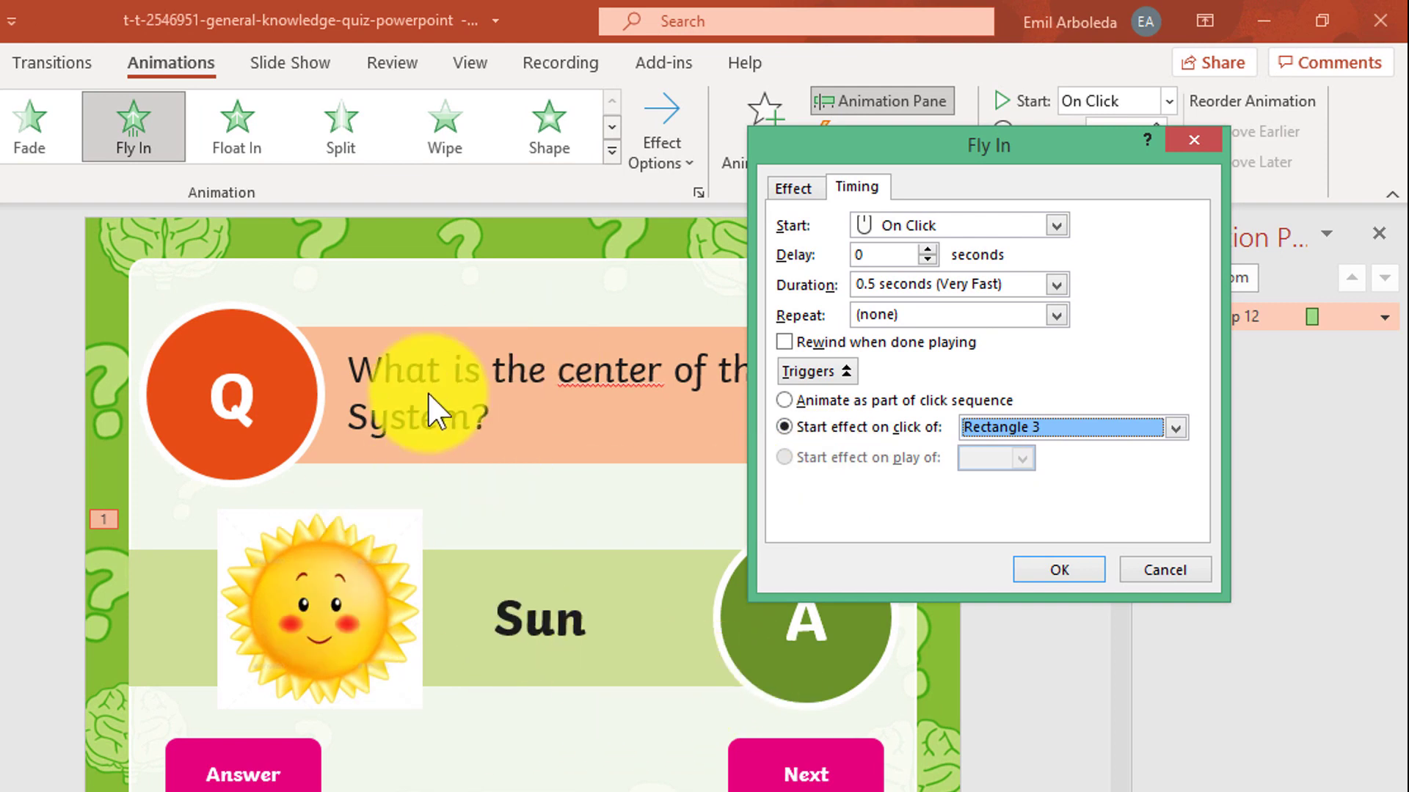
pyautogui.click(1176, 429)
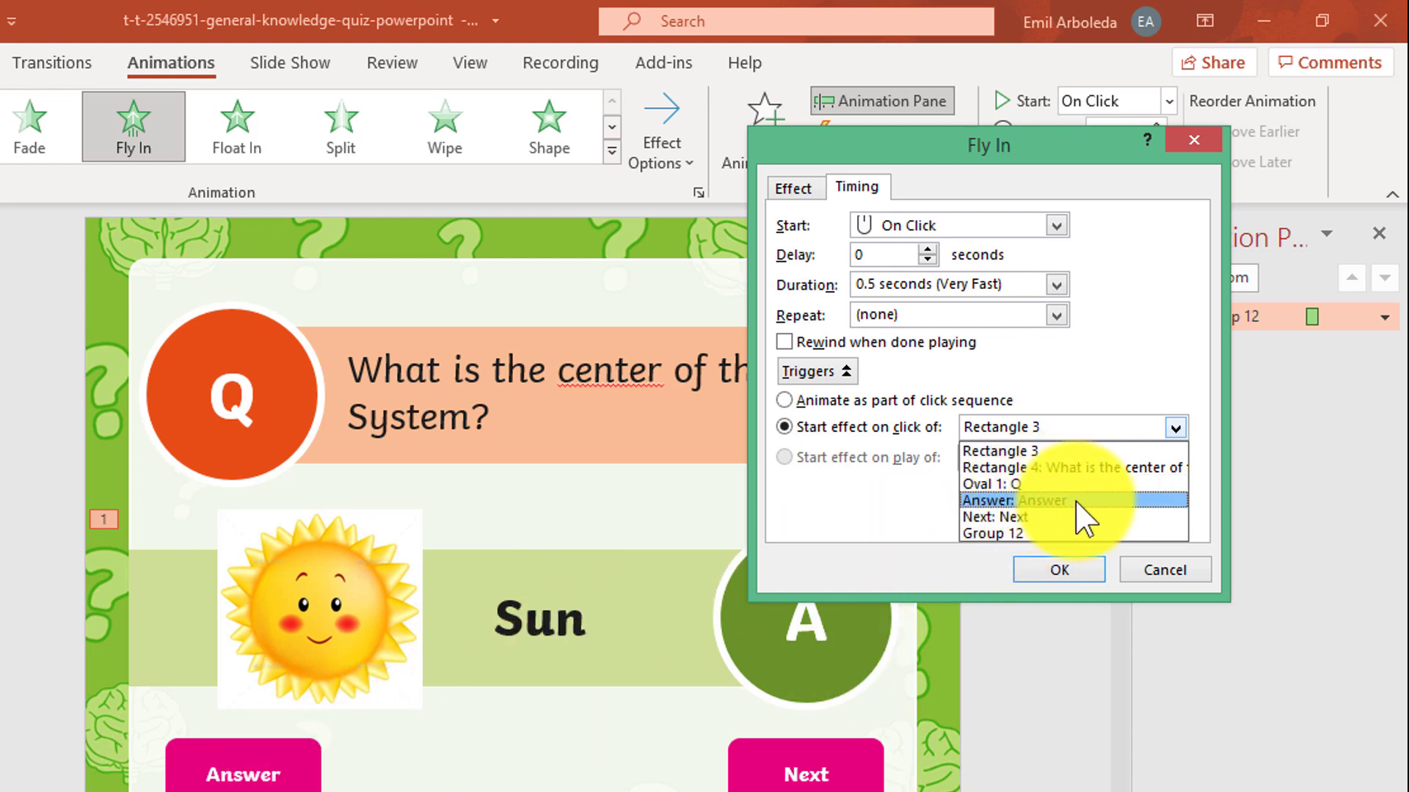
pyautogui.click(1064, 503)
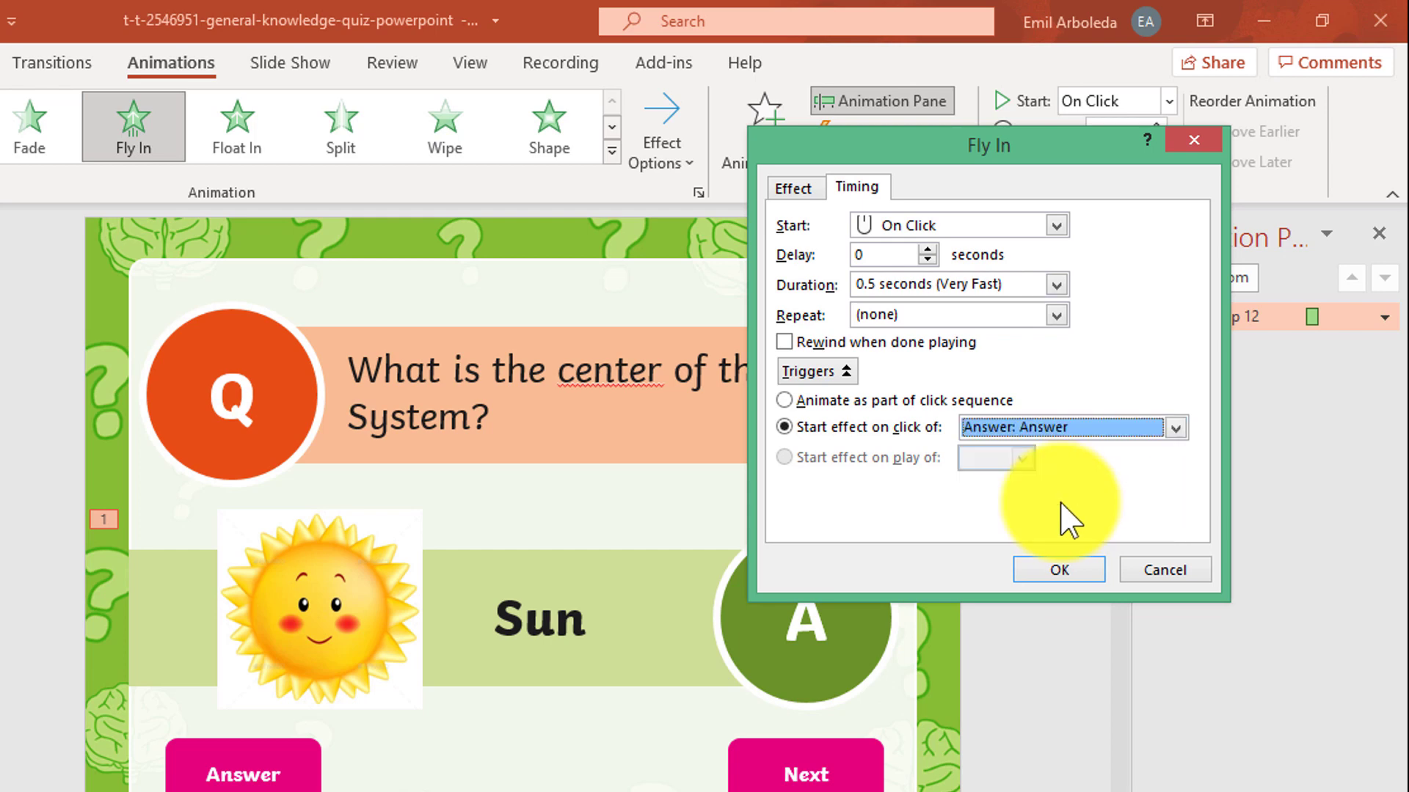
pyautogui.click(1069, 571)
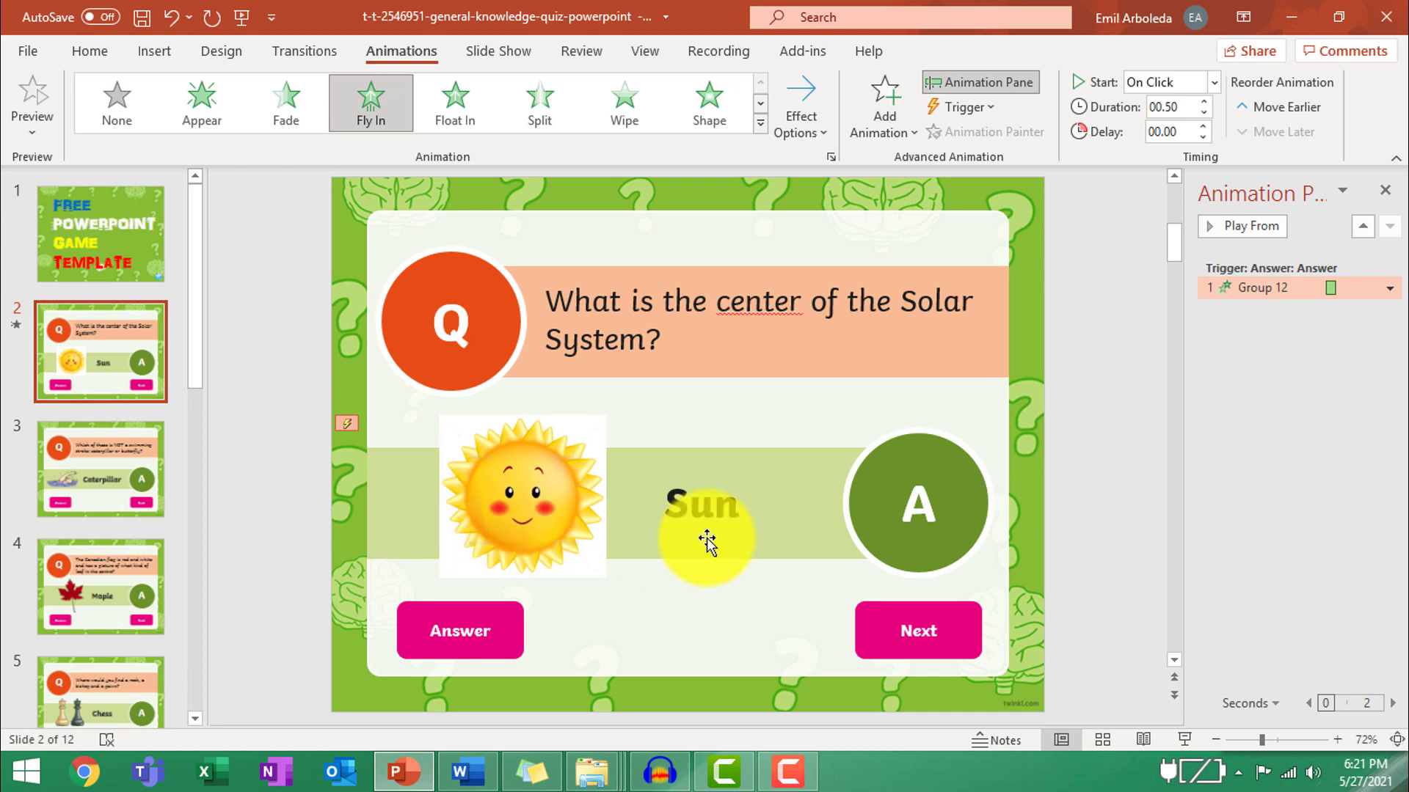
# Run the slideshow from slide 2, reveal the sun and Sun answer, advance, then exit
pyautogui.click(1183, 740)
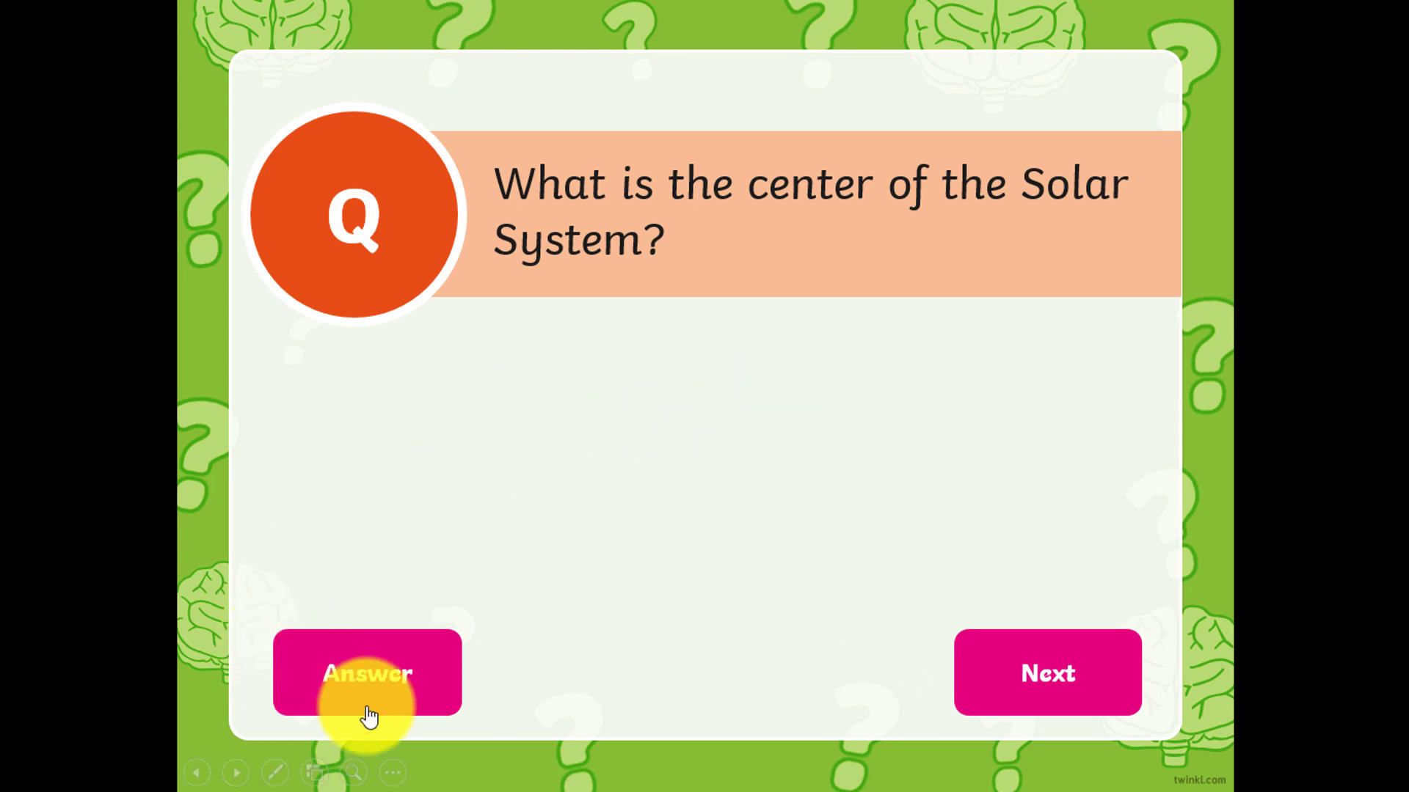
pyautogui.click(364, 658)
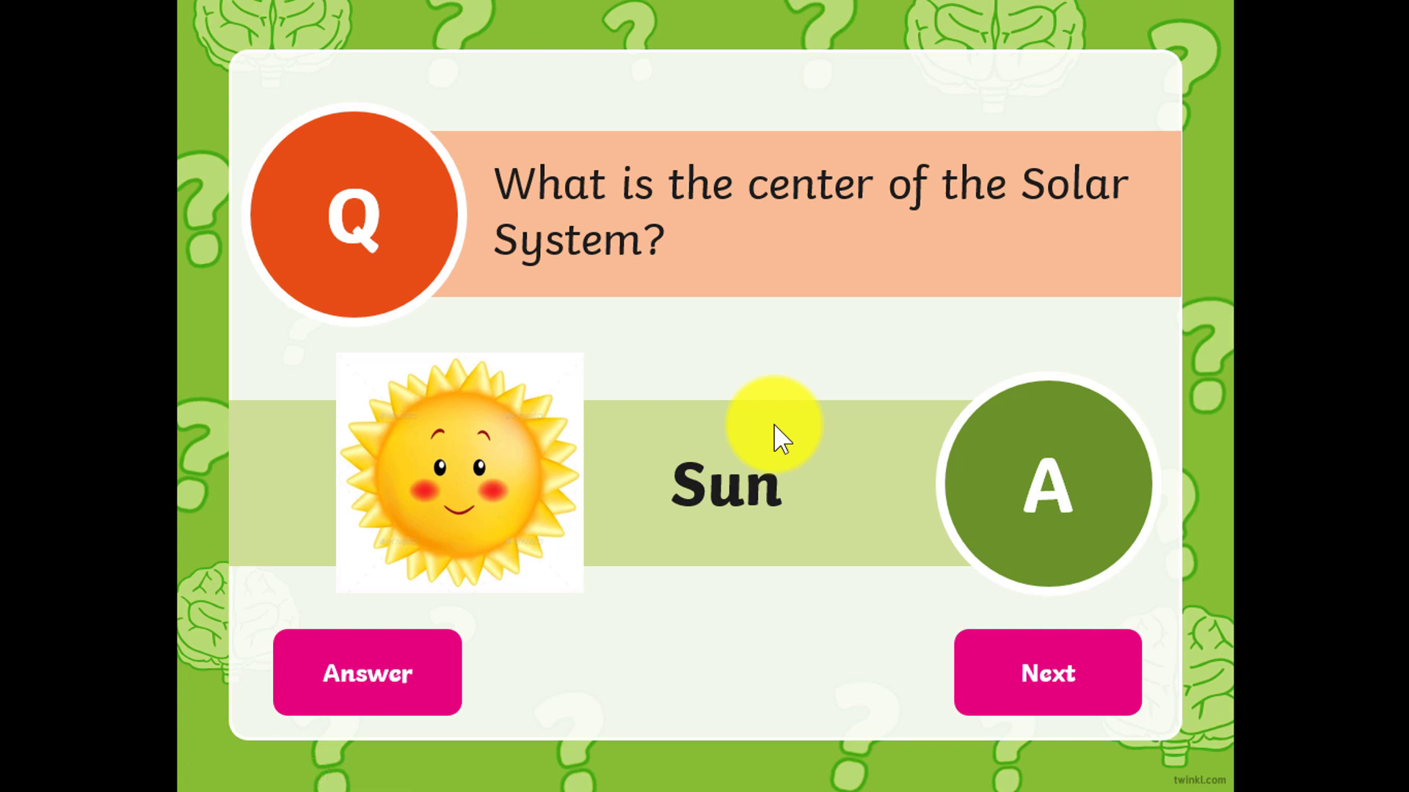
pyautogui.click(1060, 694)
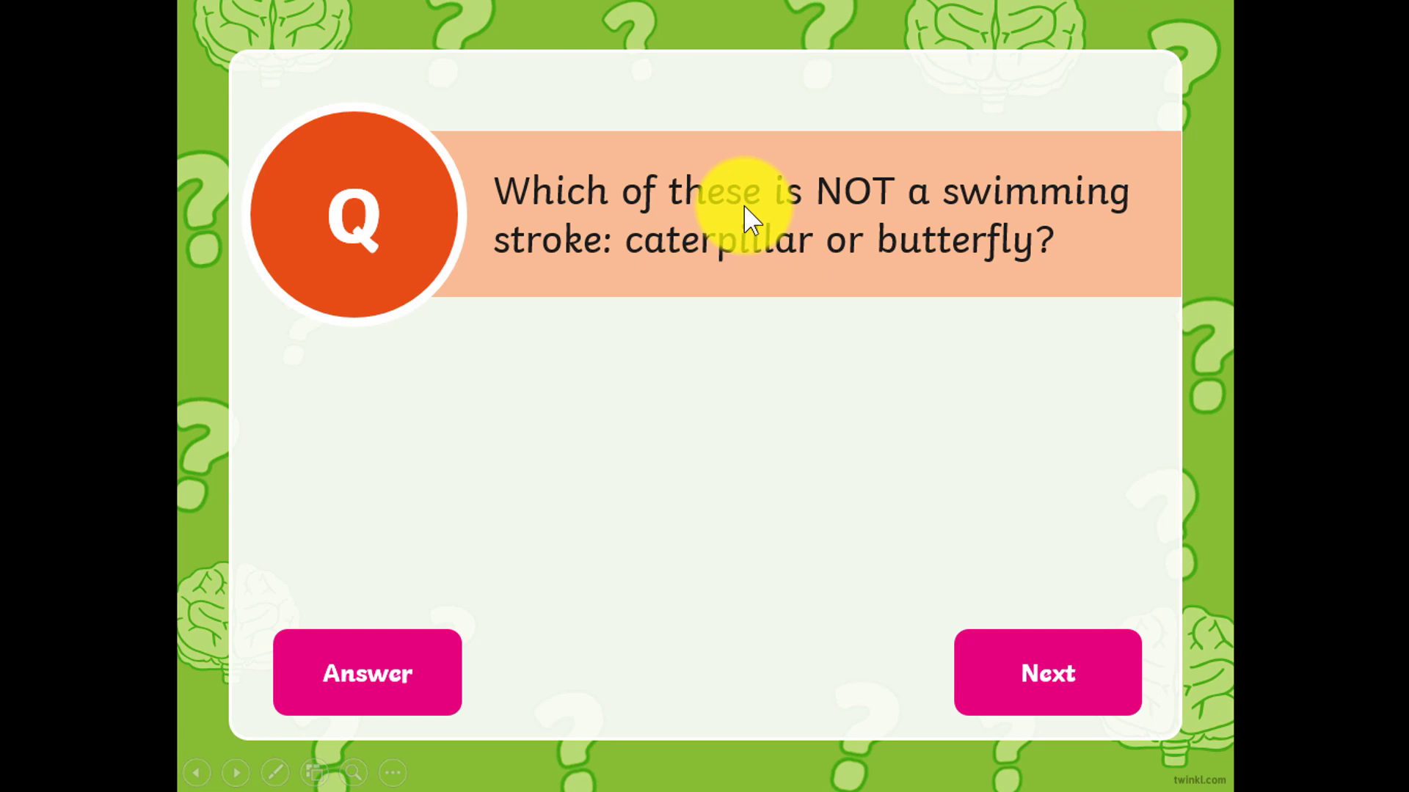
pyautogui.press('Escape')
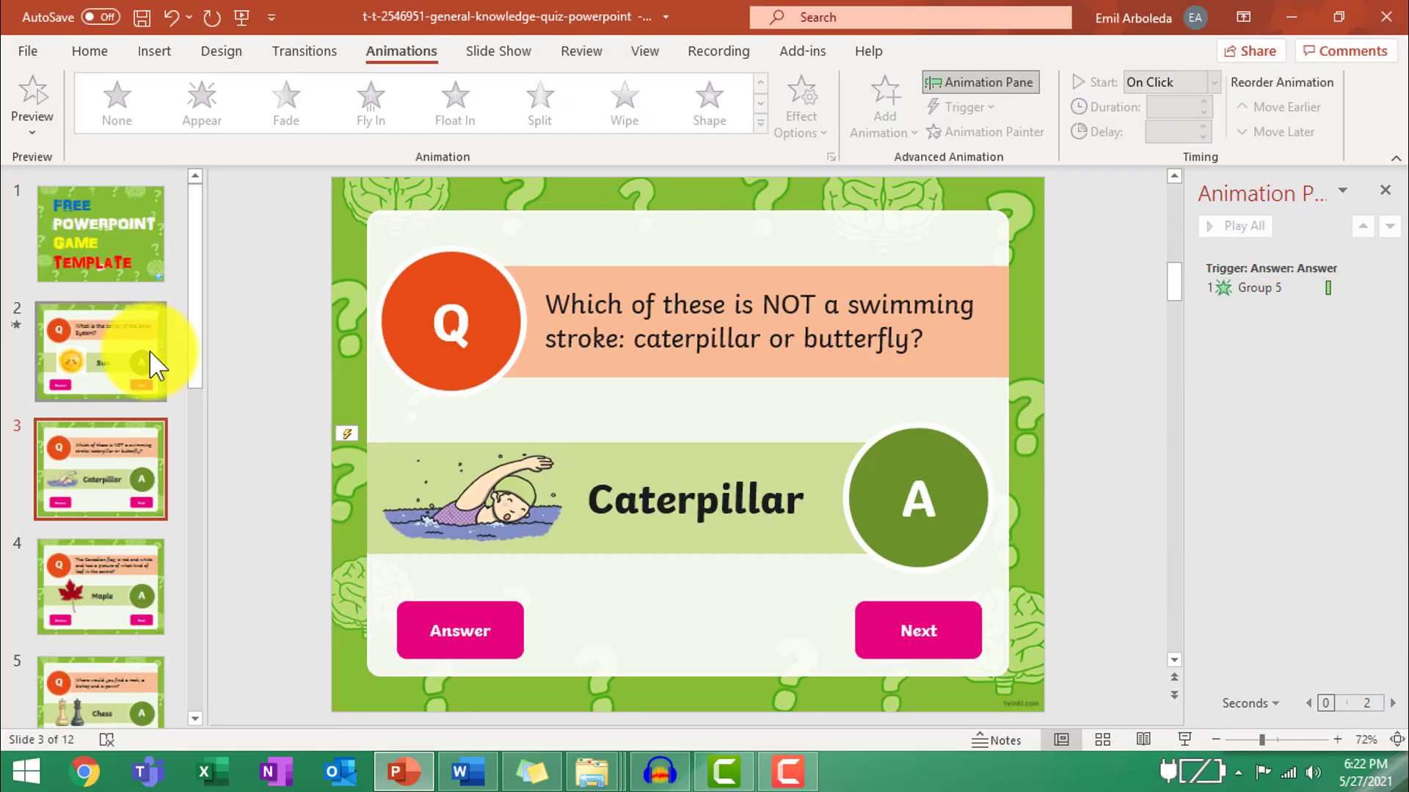
# Duplicate slide 11, the aubergine question, so its copy becomes slide 12 of 13
pyautogui.moveTo(198, 315); pyautogui.dragTo(194, 693)
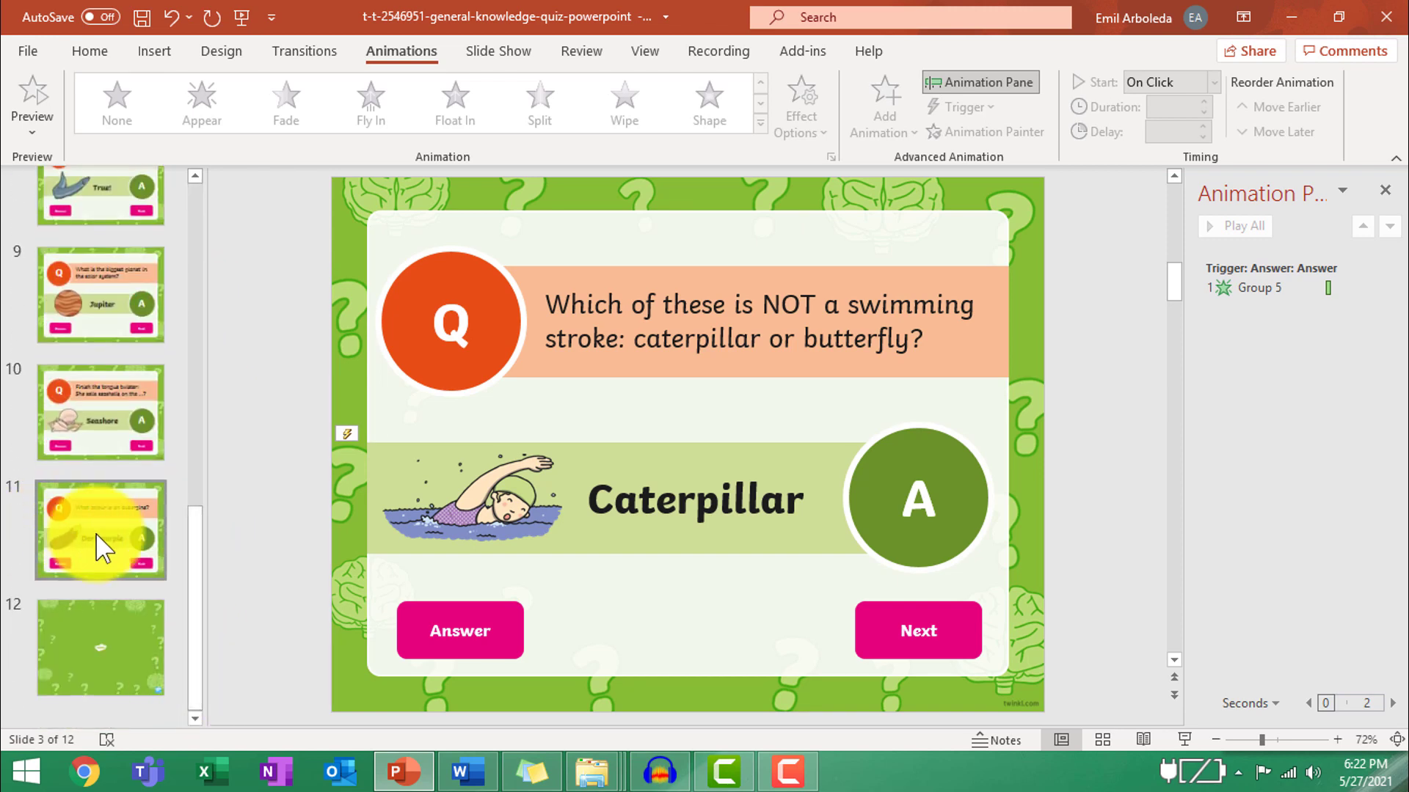
pyautogui.rightClick(110, 575)
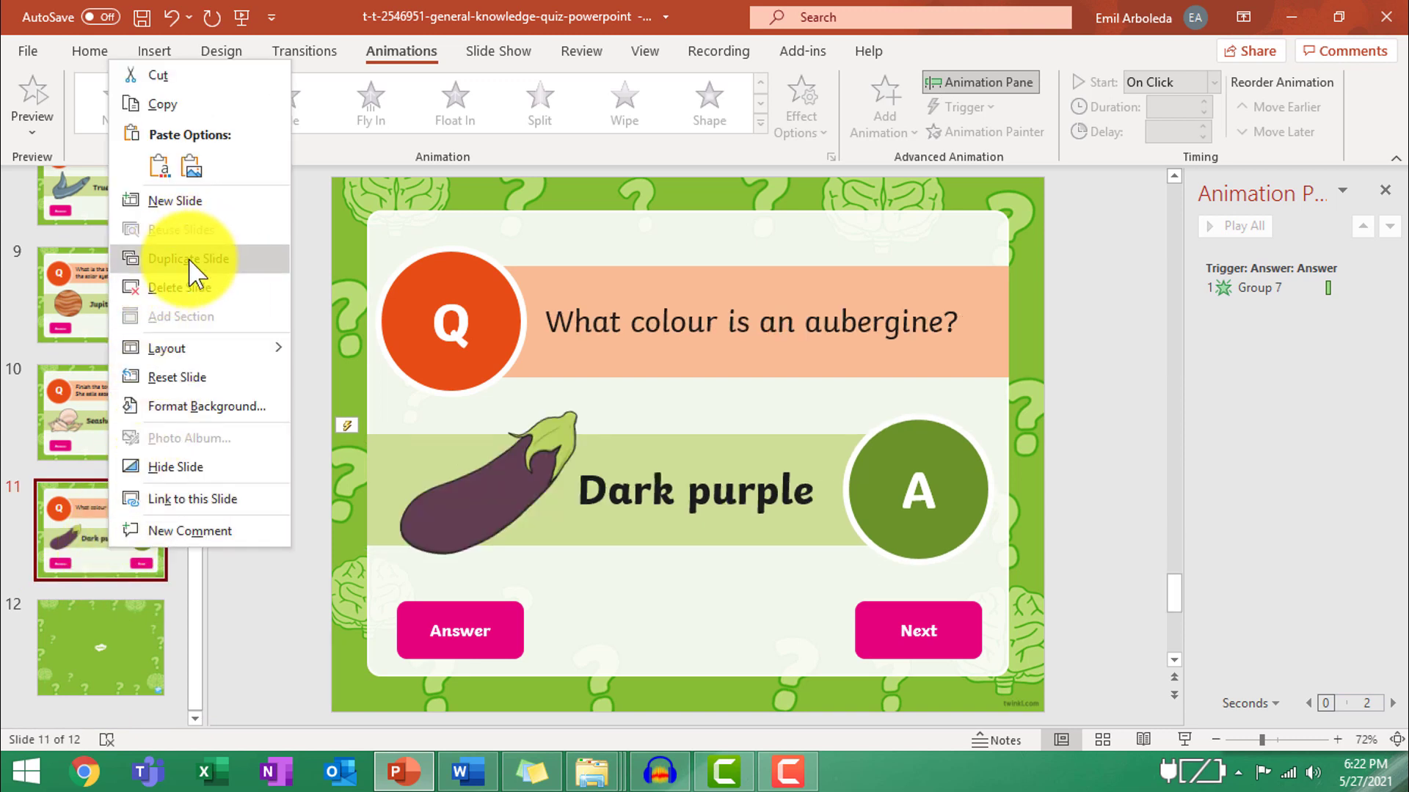
pyautogui.click(192, 268)
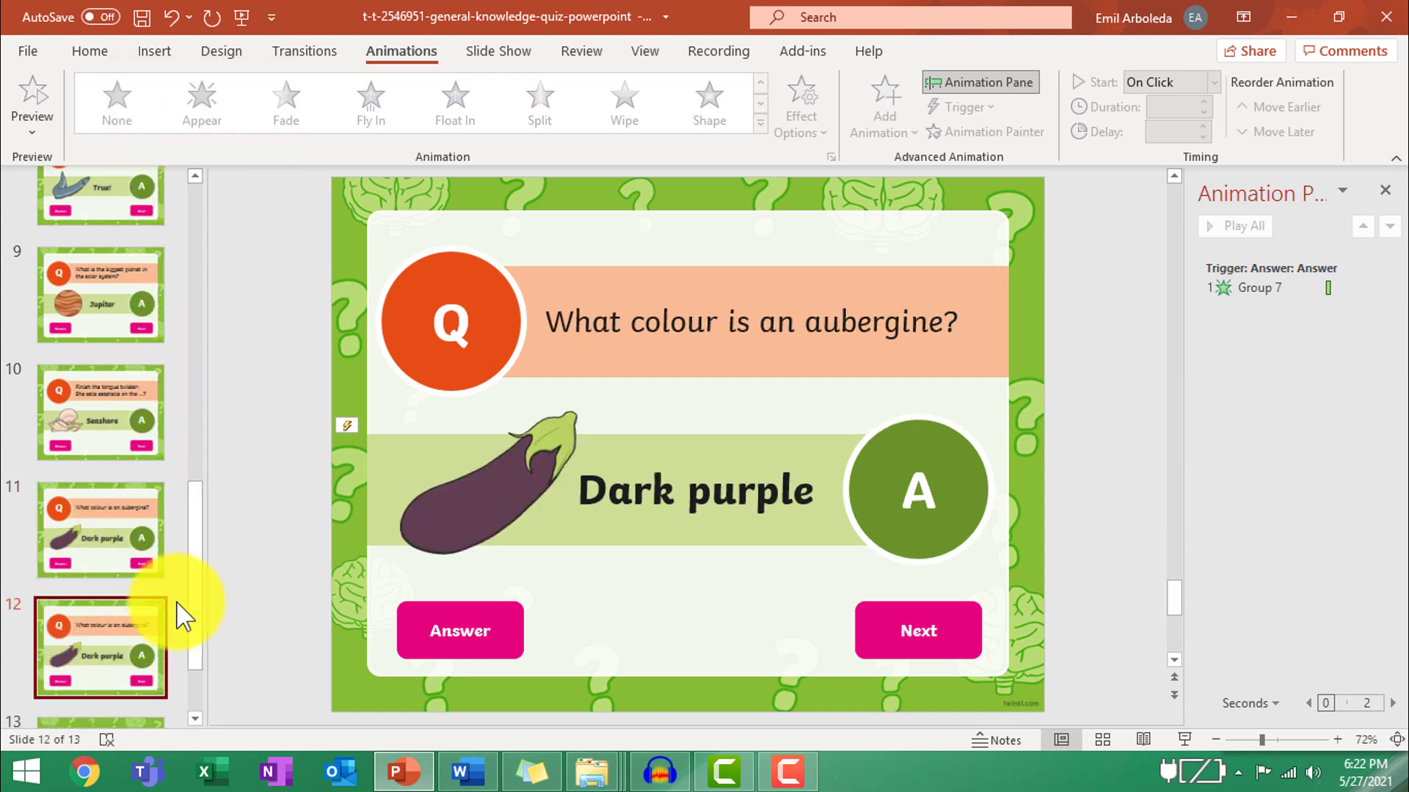
pyautogui.scroll(-1, 193, 661)
pyautogui.moveTo(192, 701); pyautogui.dragTo(193, 254)
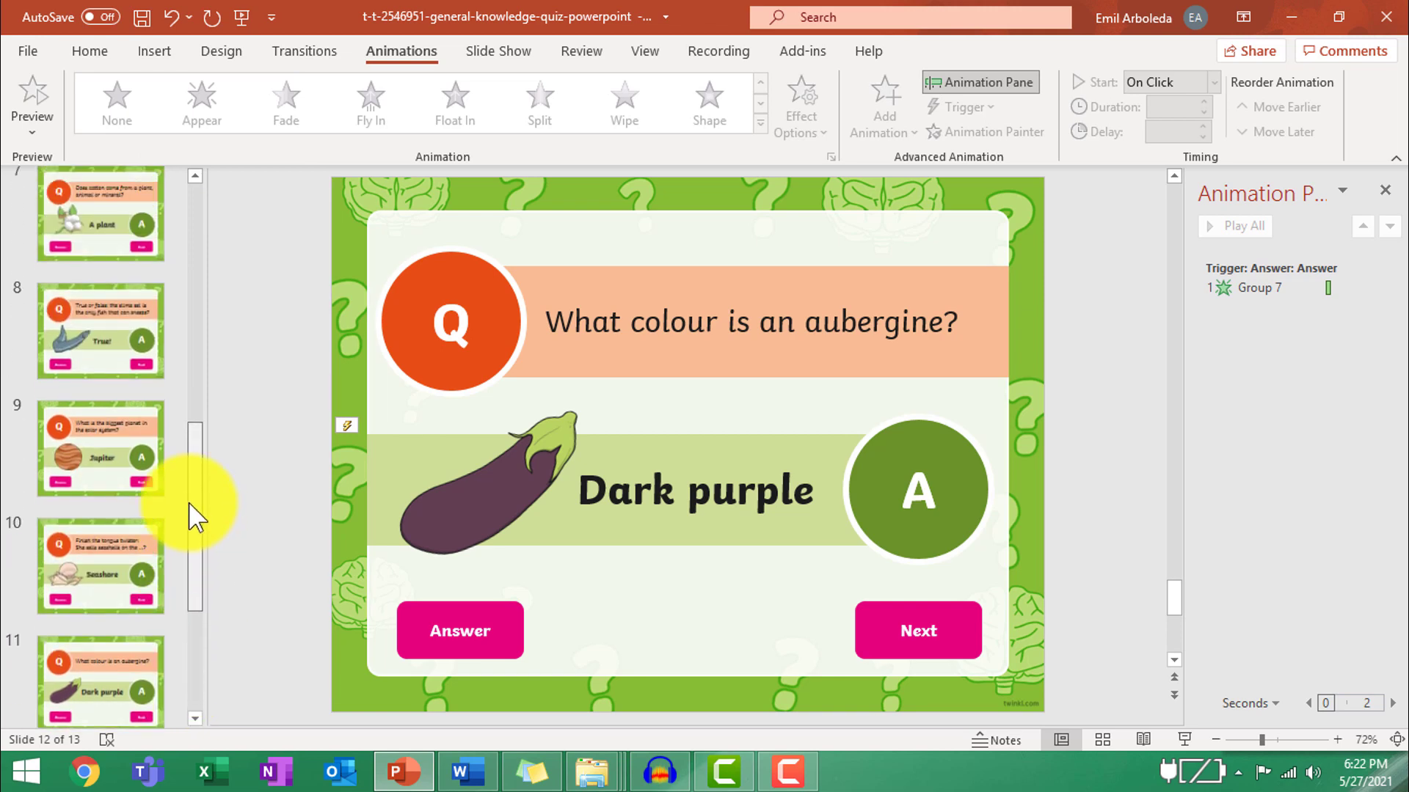
pyautogui.click(98, 236)
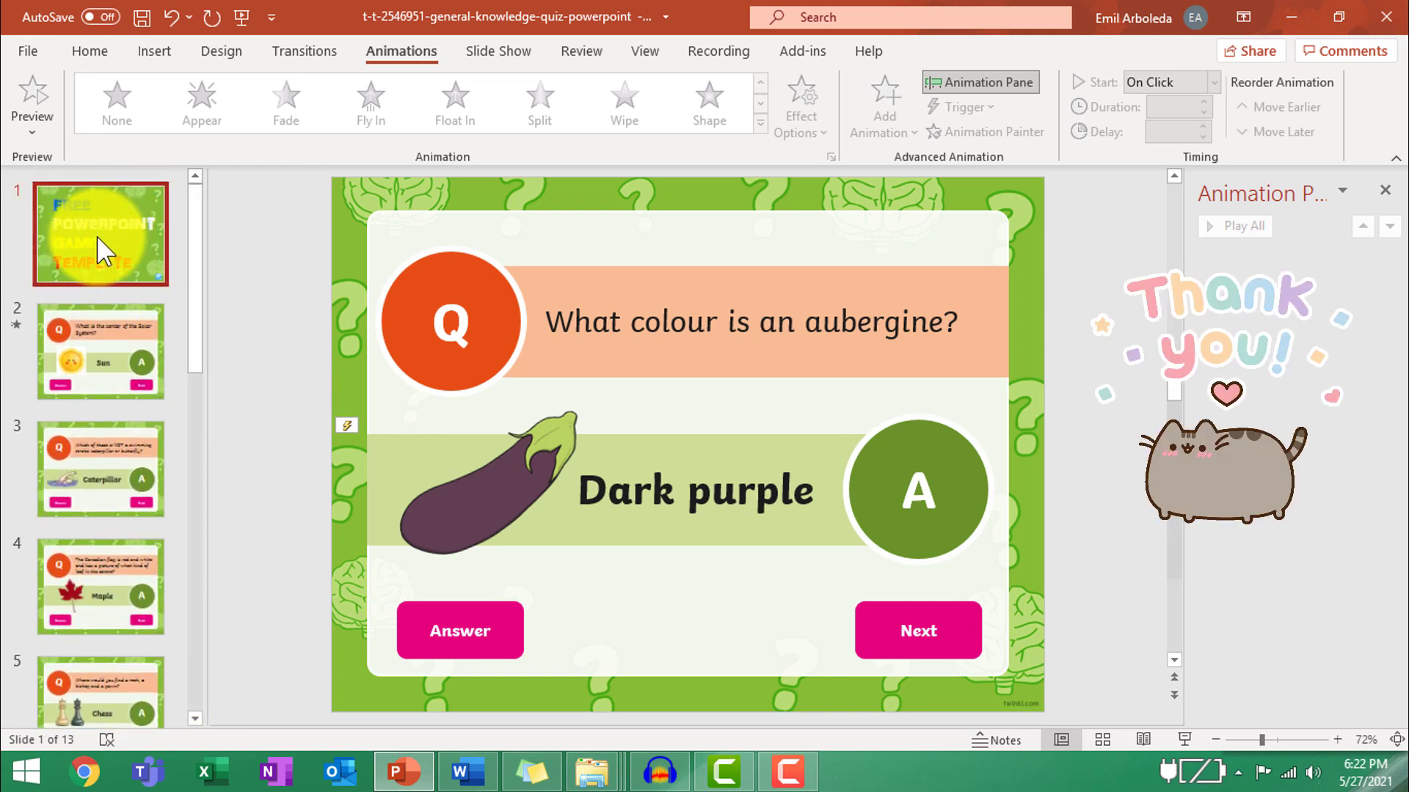